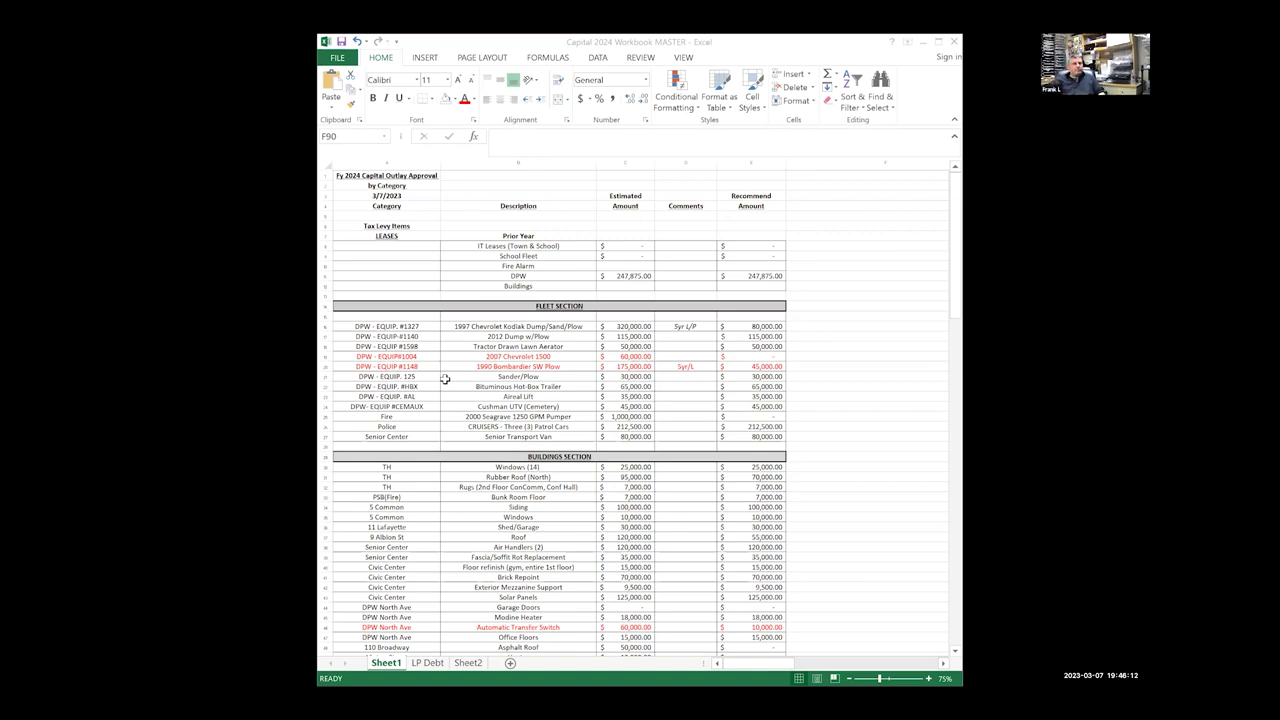
# - Review the Fleet Section, highlighting the rows for the 2007 Chevrolet 1500, 1990 Bombardier SW Plow, 2000 Seagrave Pumper and Senior Transport Van
pyautogui.scroll(-3, 638, 381)
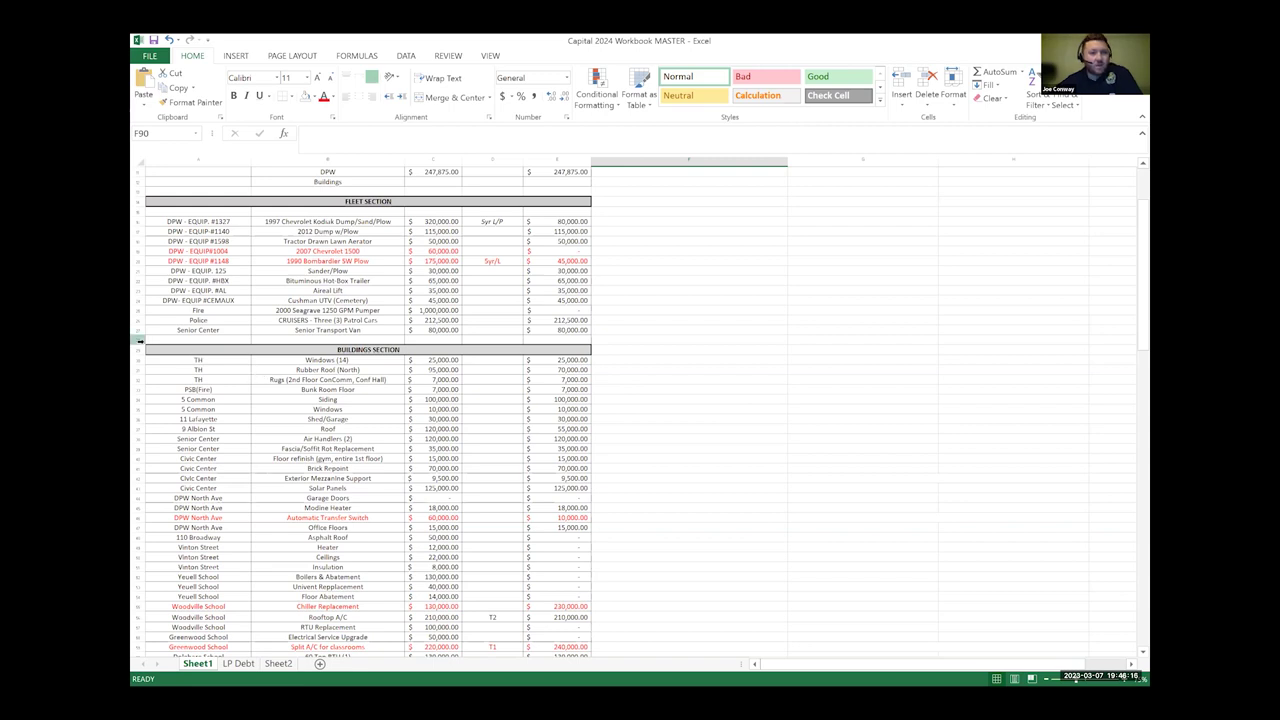
pyautogui.click(141, 271)
pyautogui.click(141, 251)
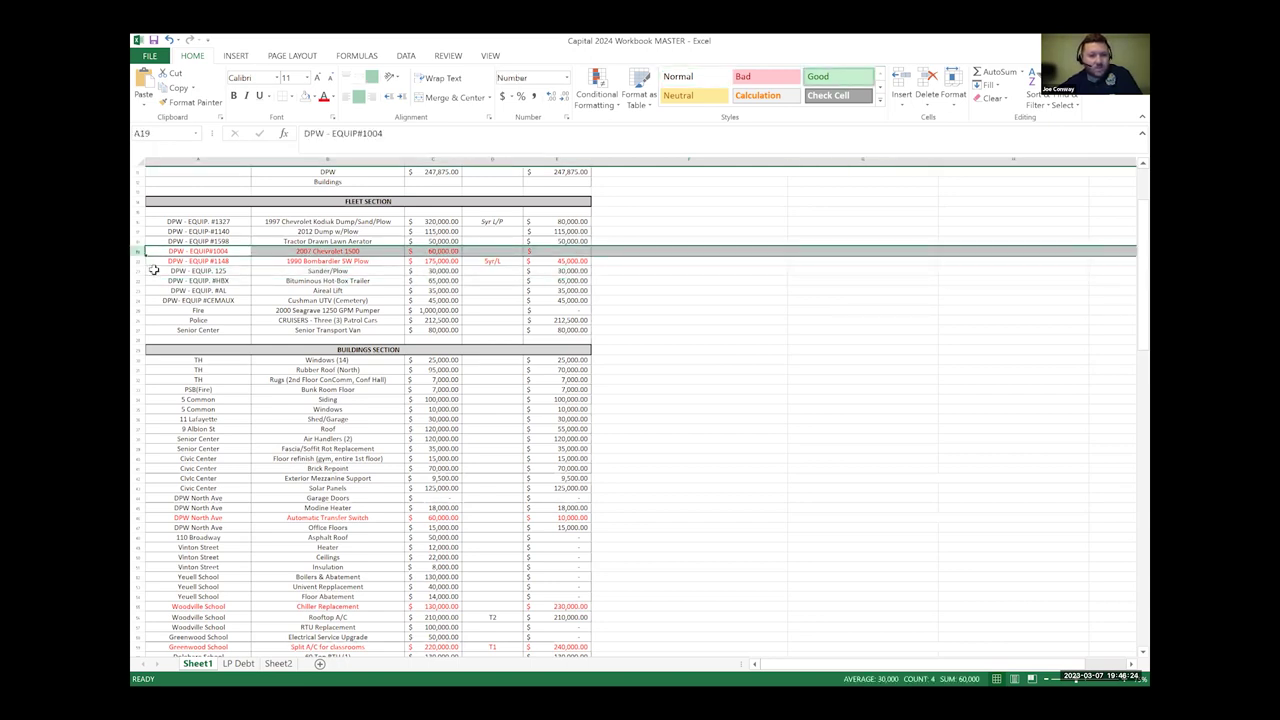
pyautogui.click(154, 270)
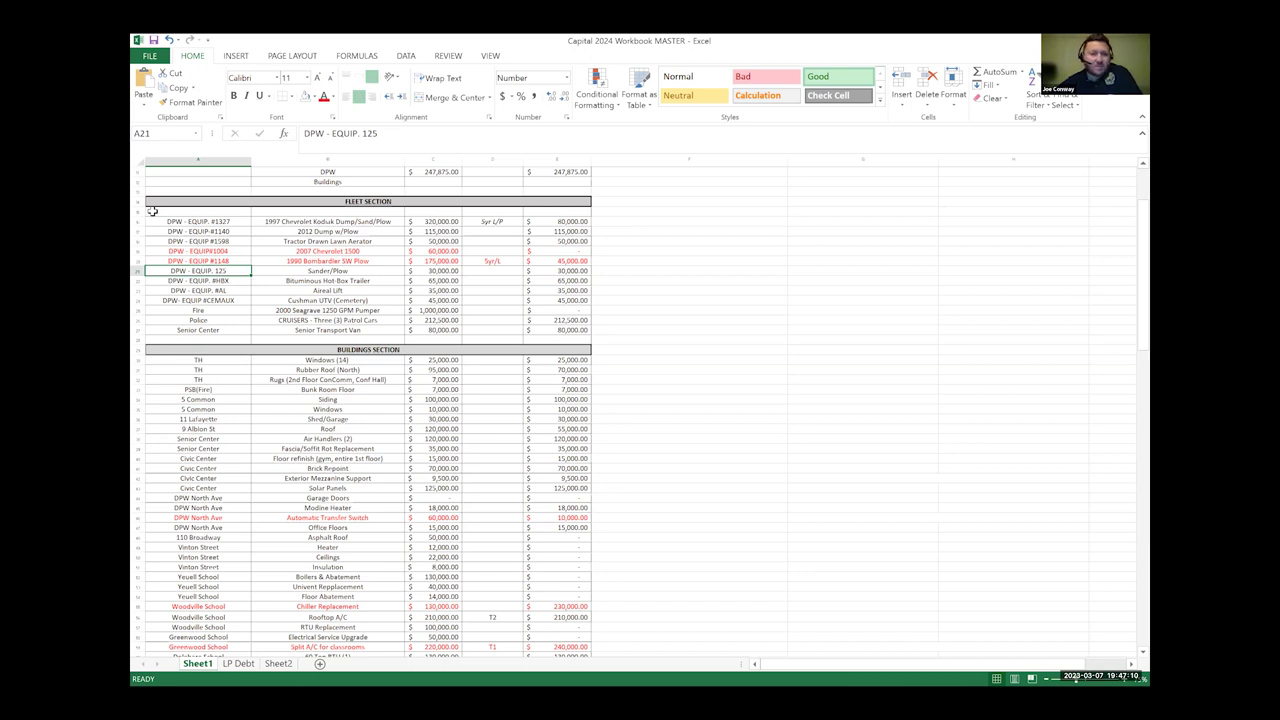
pyautogui.click(140, 260)
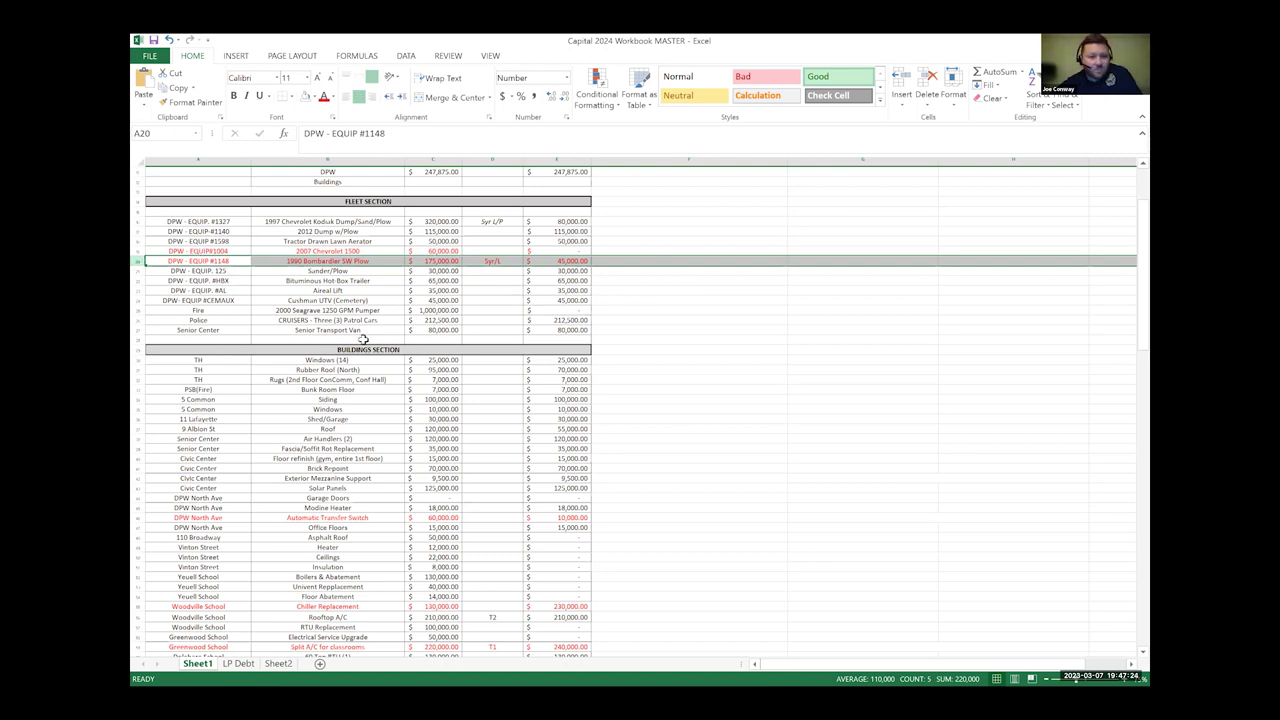
pyautogui.click(140, 310)
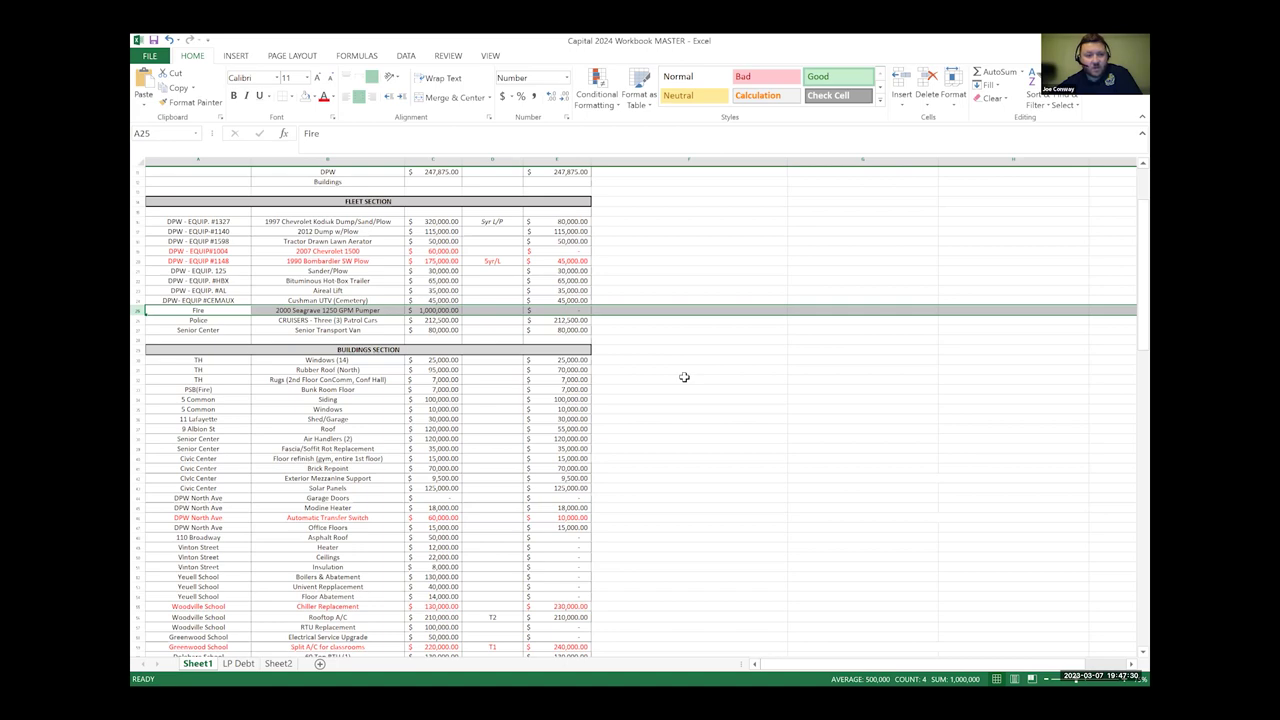
pyautogui.scroll(-3, 684, 376)
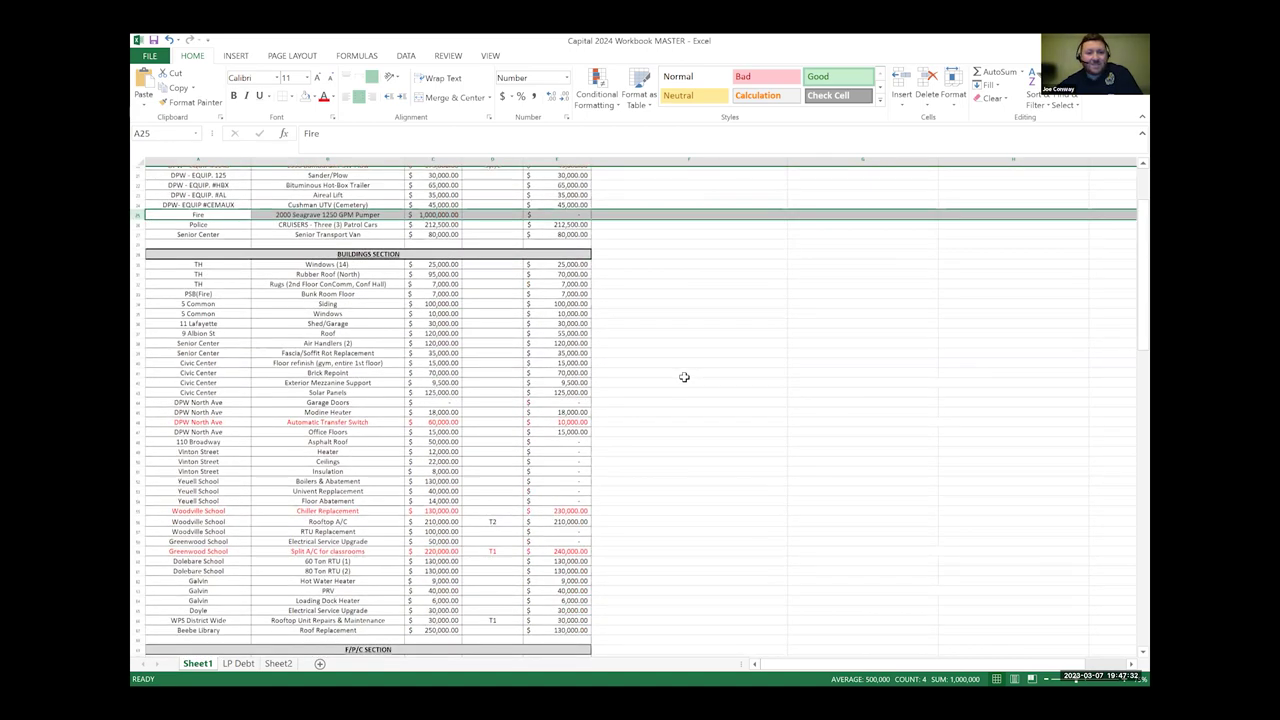
pyautogui.scroll(2, 670, 374)
pyautogui.click(702, 368)
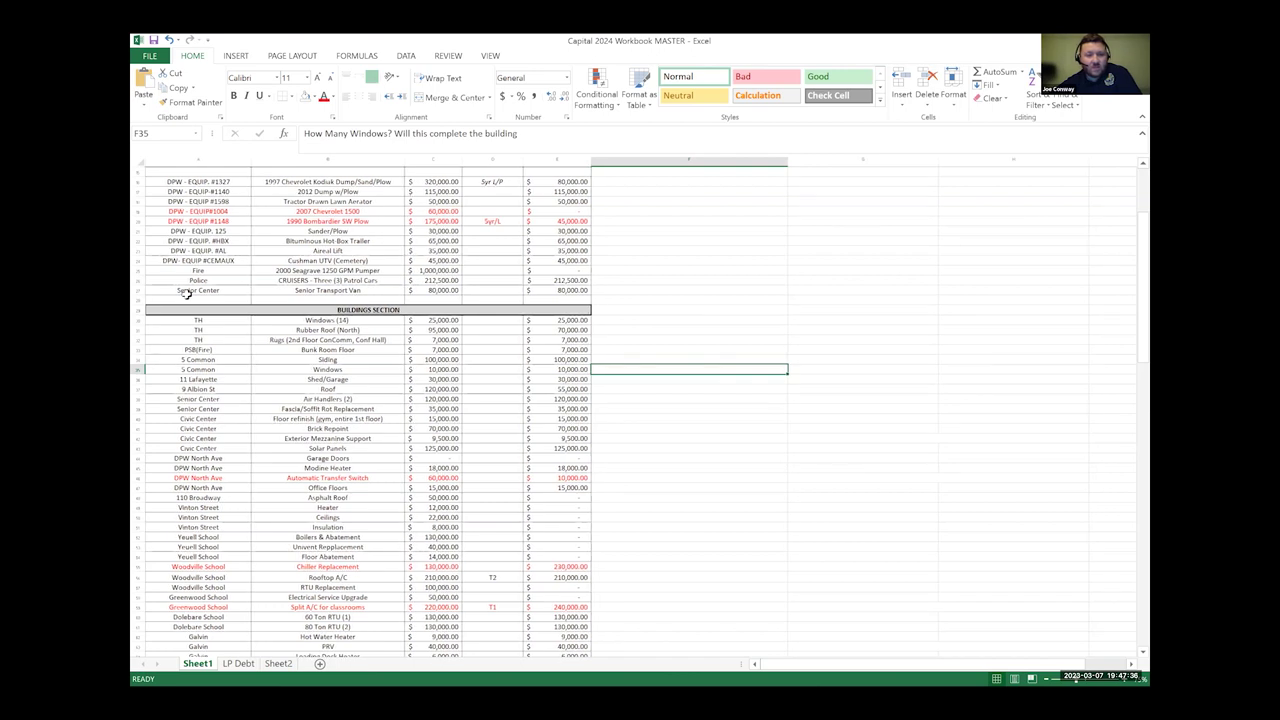
pyautogui.click(140, 291)
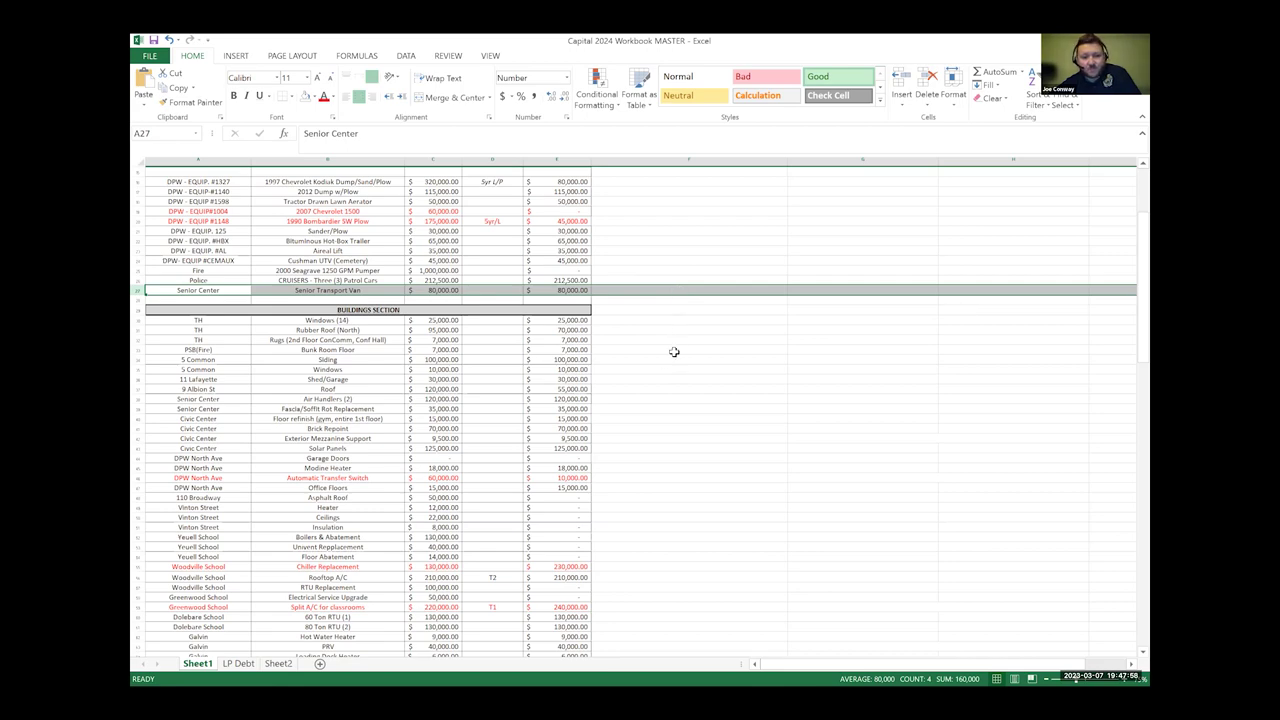
# - Review the Buildings Section rows for the Automatic Transfer Switch, Woodville Chiller Replacement and Greenwood Split A/C, including the two schools' recommended amounts
pyautogui.scroll(-3, 674, 352)
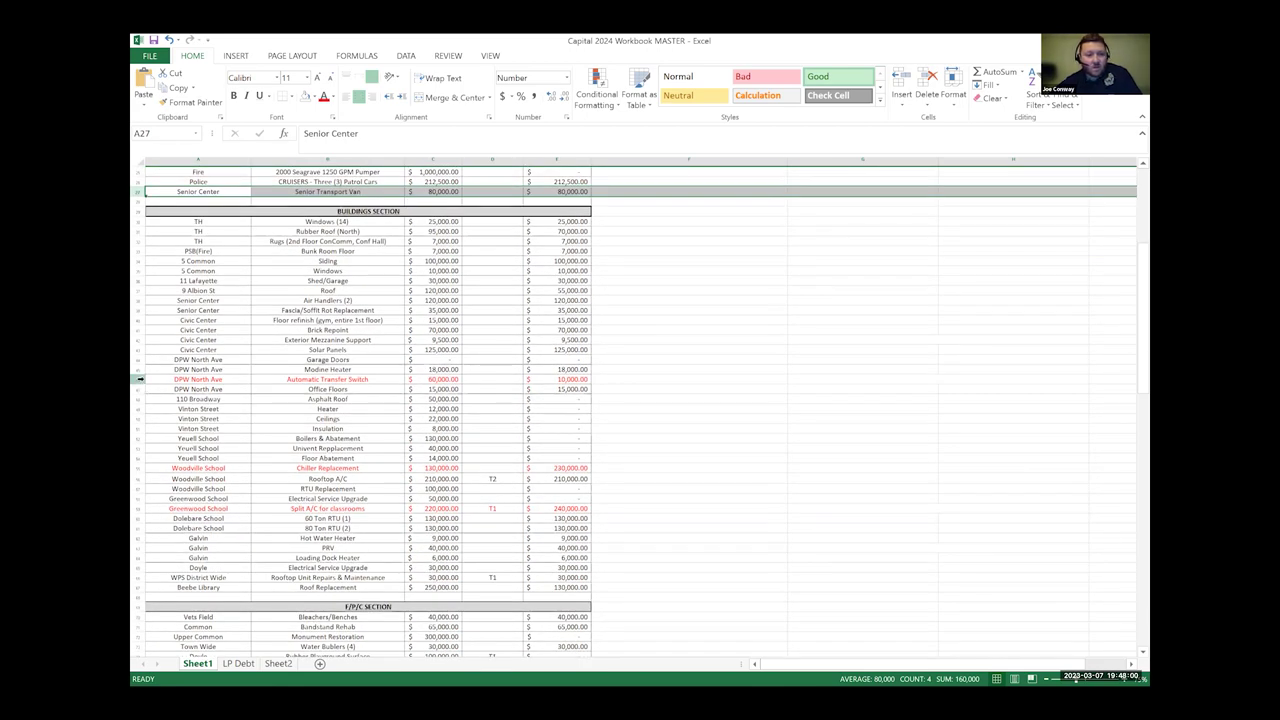
pyautogui.click(140, 379)
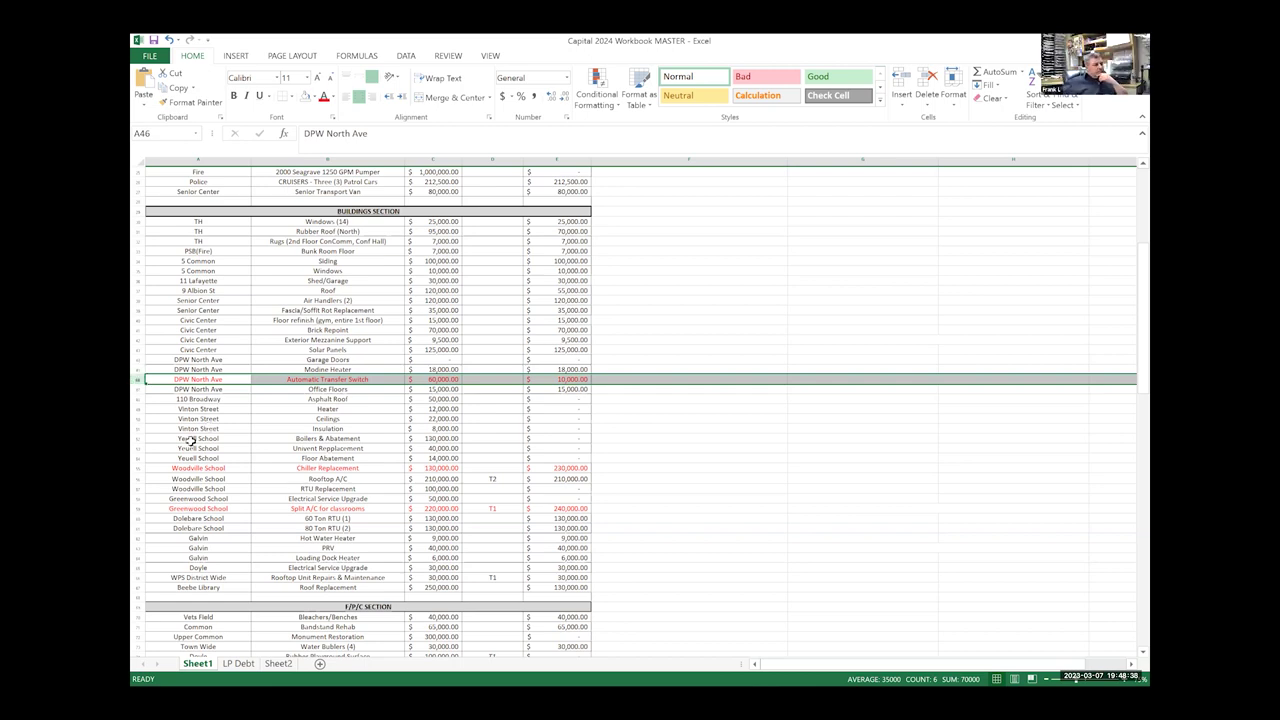
pyautogui.click(140, 457)
pyautogui.click(140, 467)
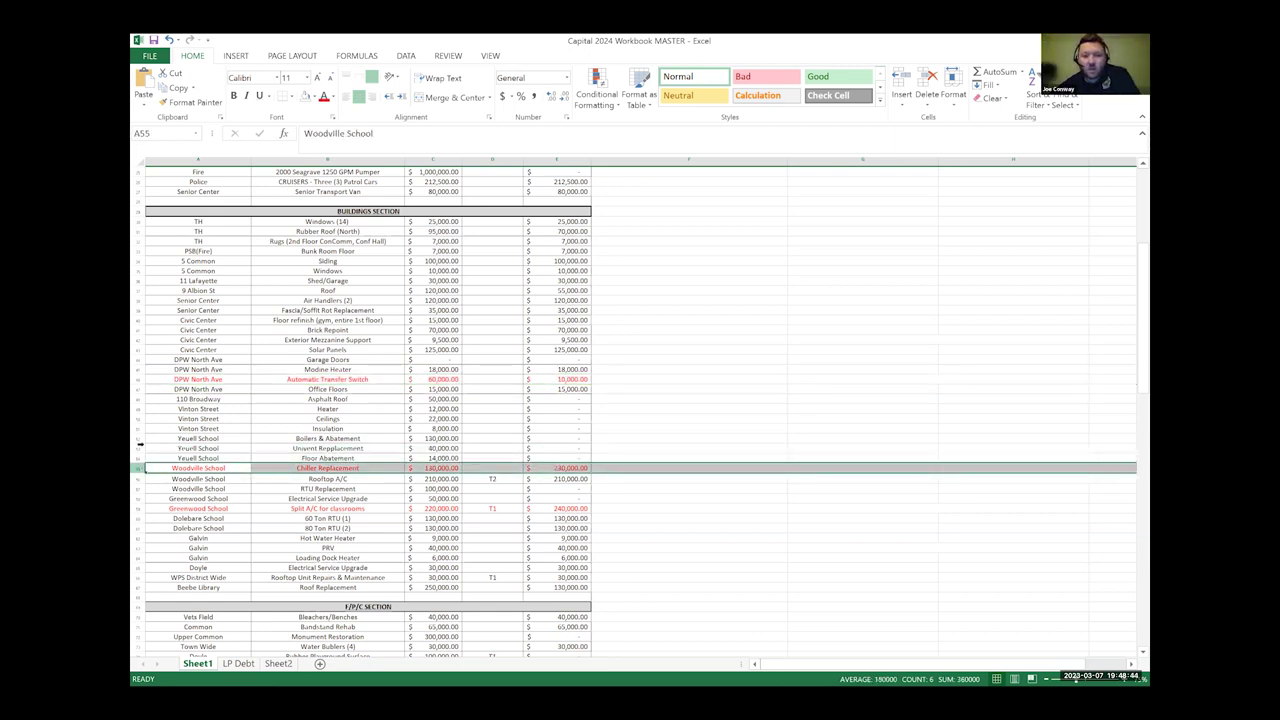
pyautogui.click(140, 379)
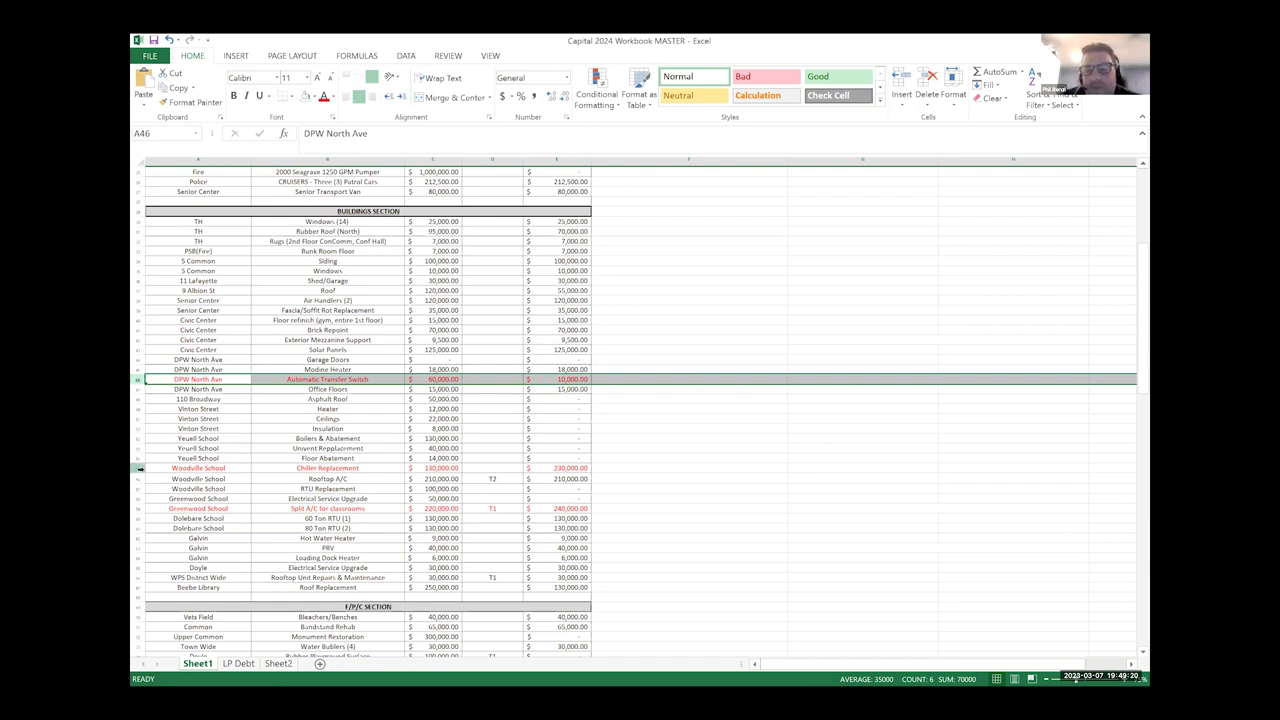
pyautogui.click(140, 468)
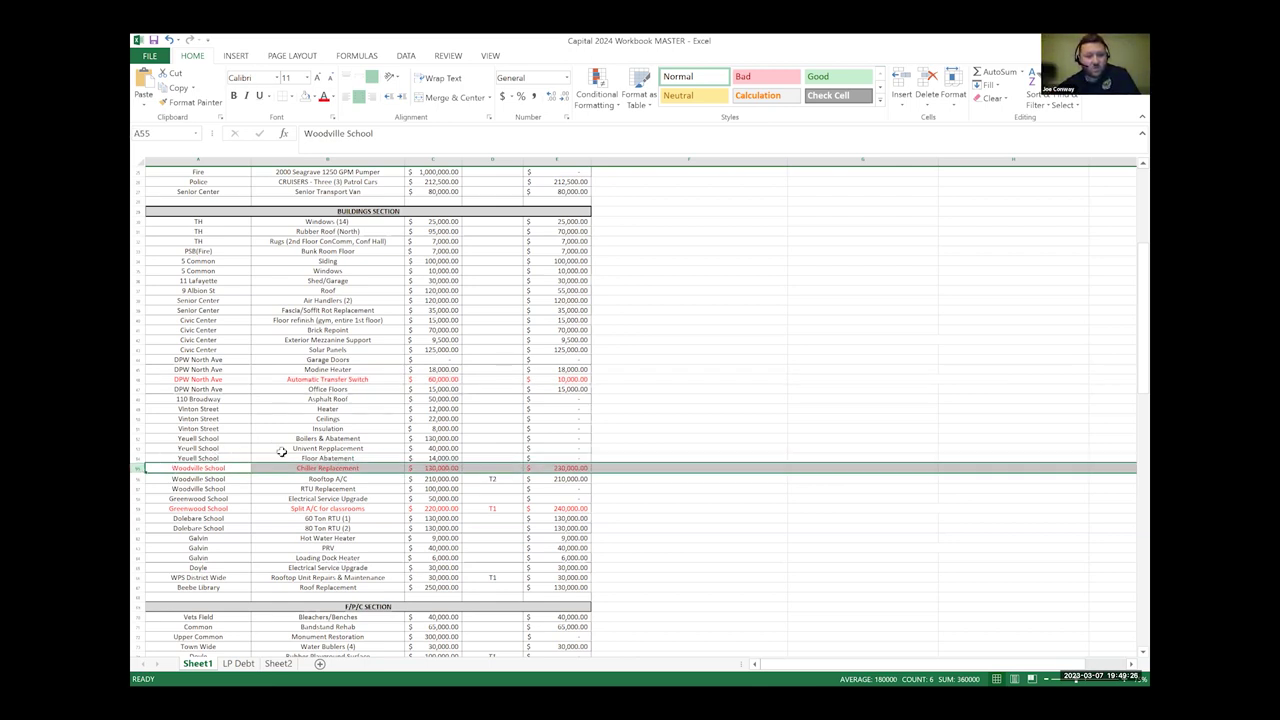
pyautogui.click(588, 468)
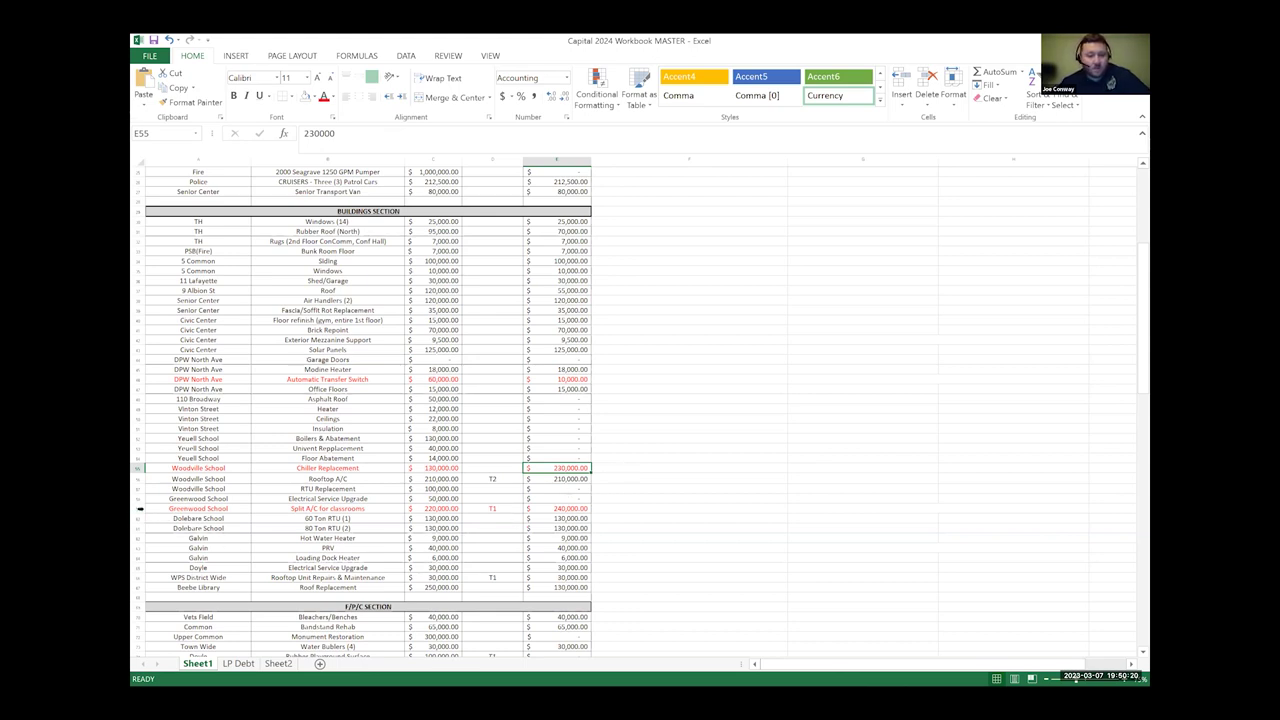
pyautogui.click(140, 509)
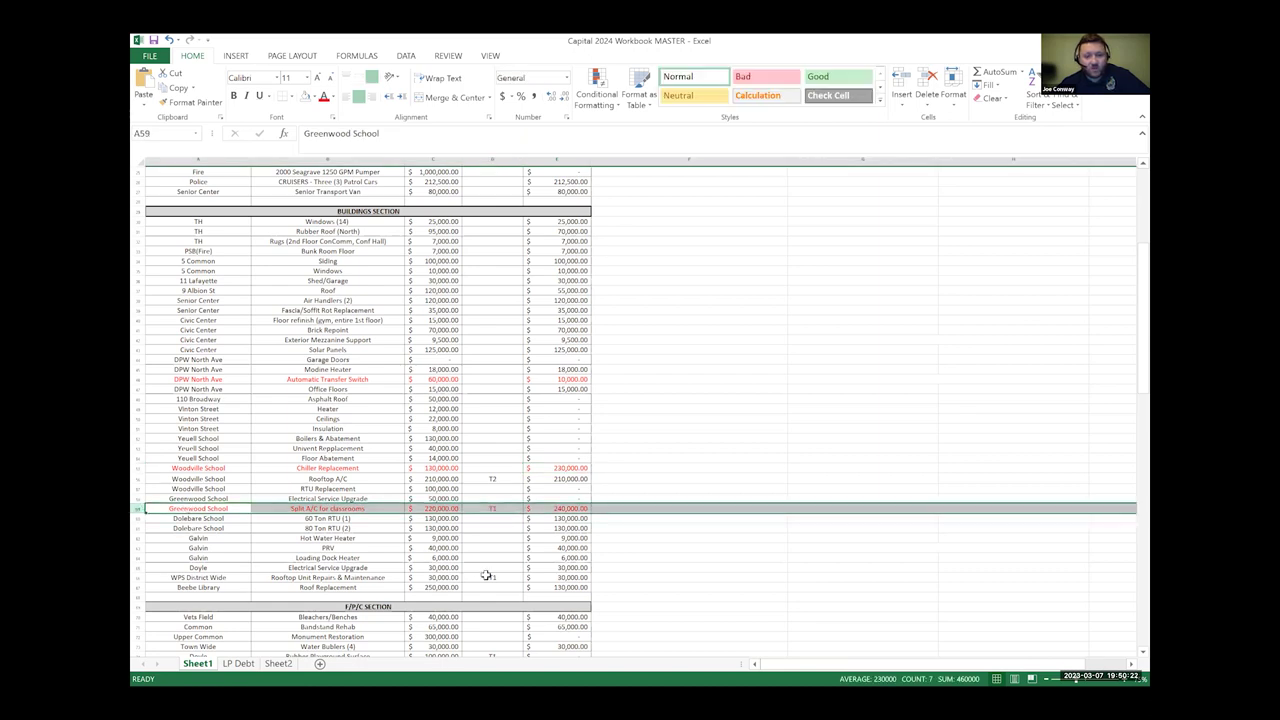
pyautogui.click(585, 509)
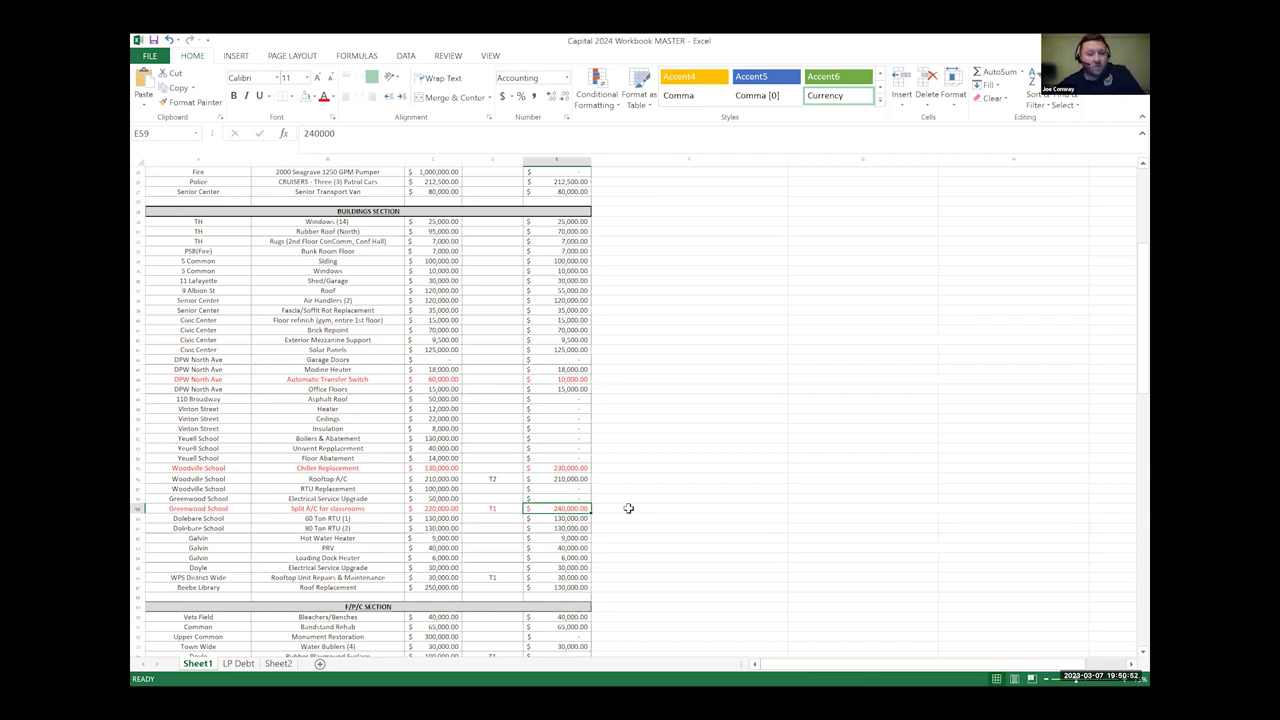
# - Set the recommended amount for the Galvin Hot Water Heater to 0
pyautogui.scroll(-1, 628, 508)
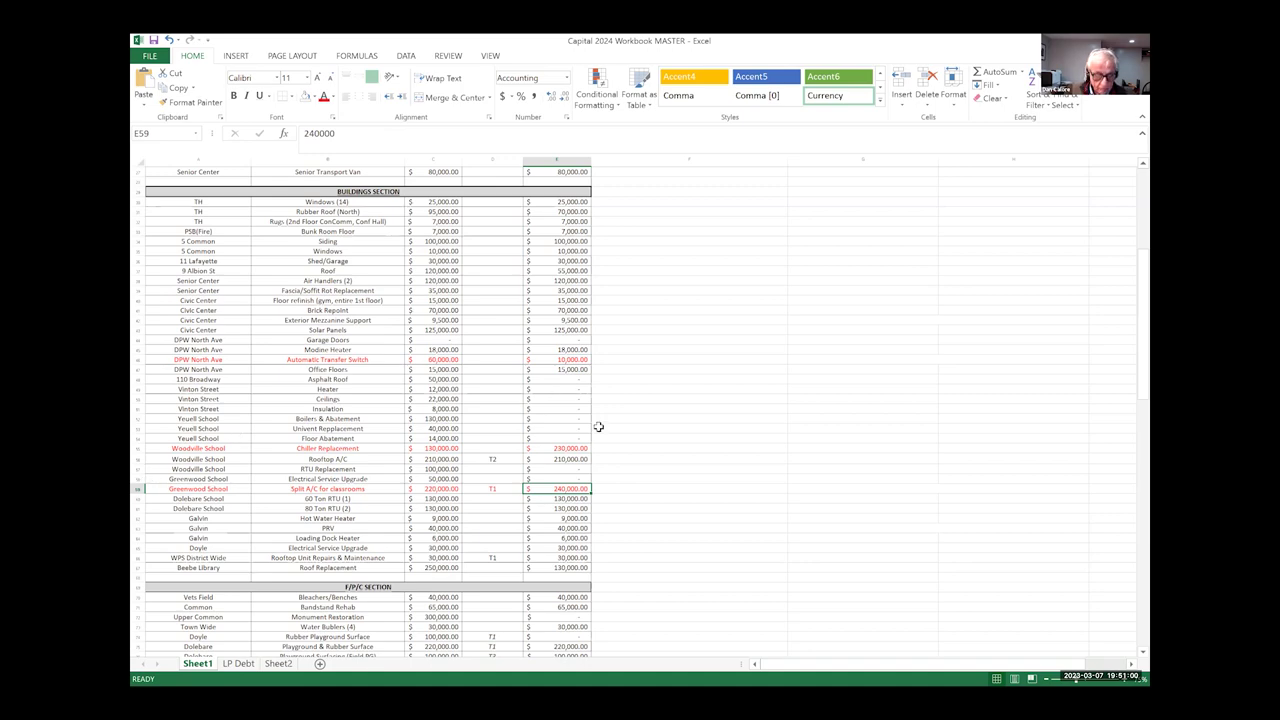
pyautogui.scroll(-1, 703, 441)
pyautogui.scroll(-5, 703, 441)
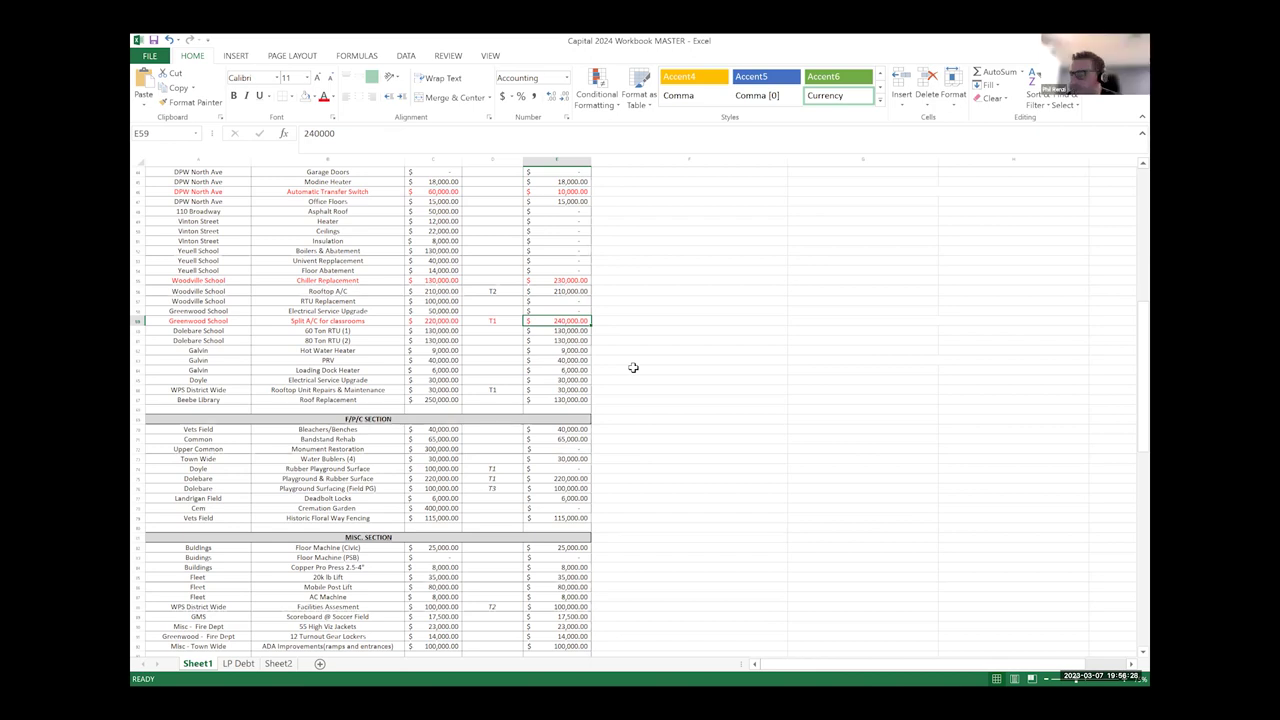
pyautogui.scroll(-3, 633, 367)
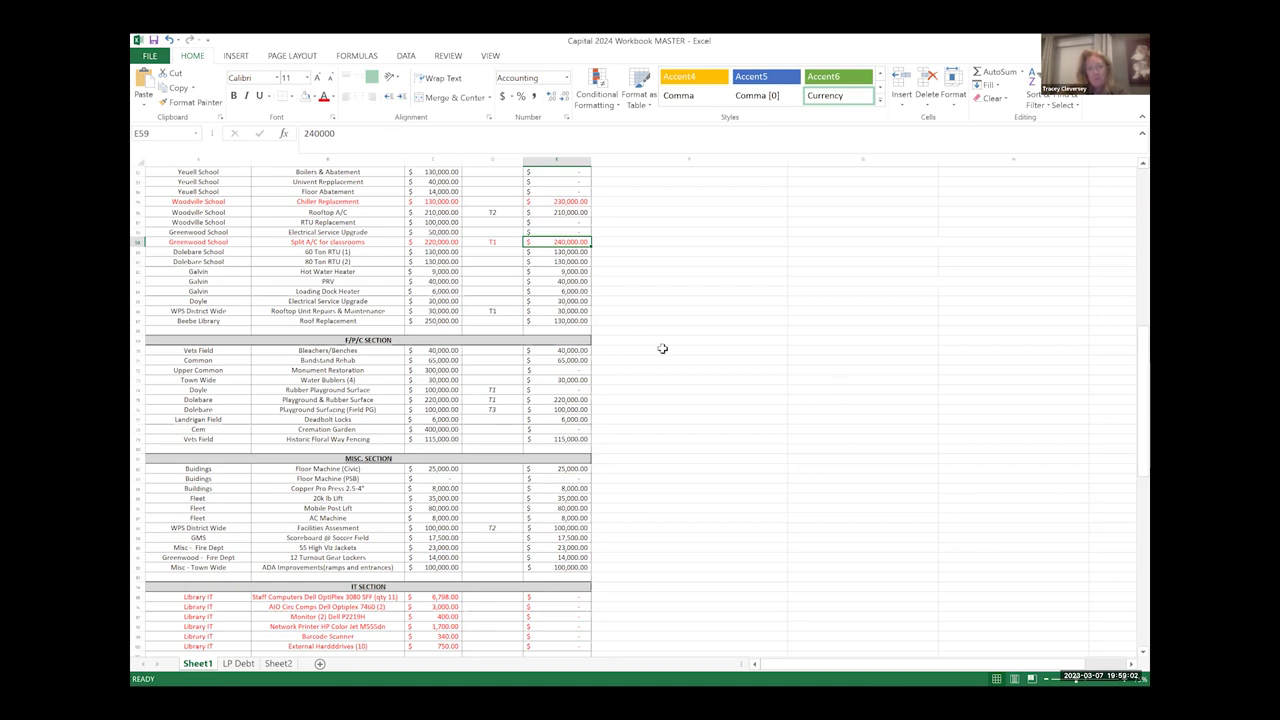
pyautogui.scroll(-1, 662, 348)
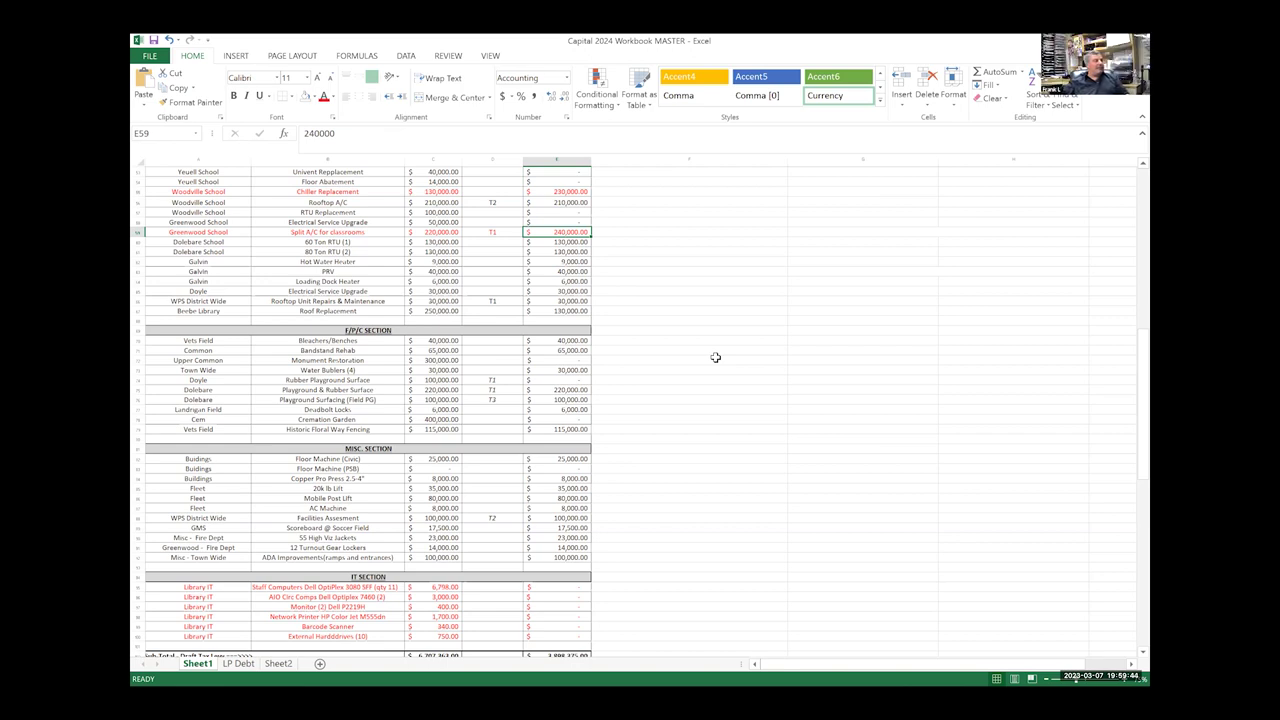
pyautogui.click(140, 261)
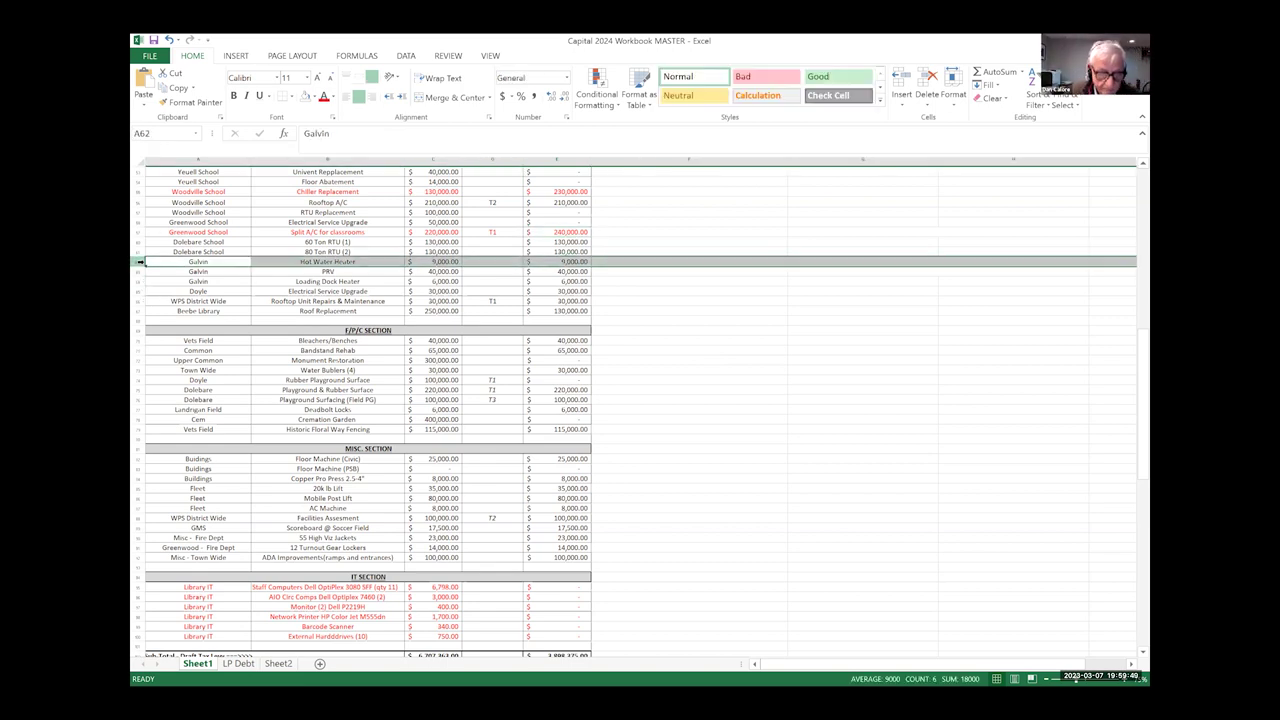
pyautogui.click(578, 262)
pyautogui.press('Delete')
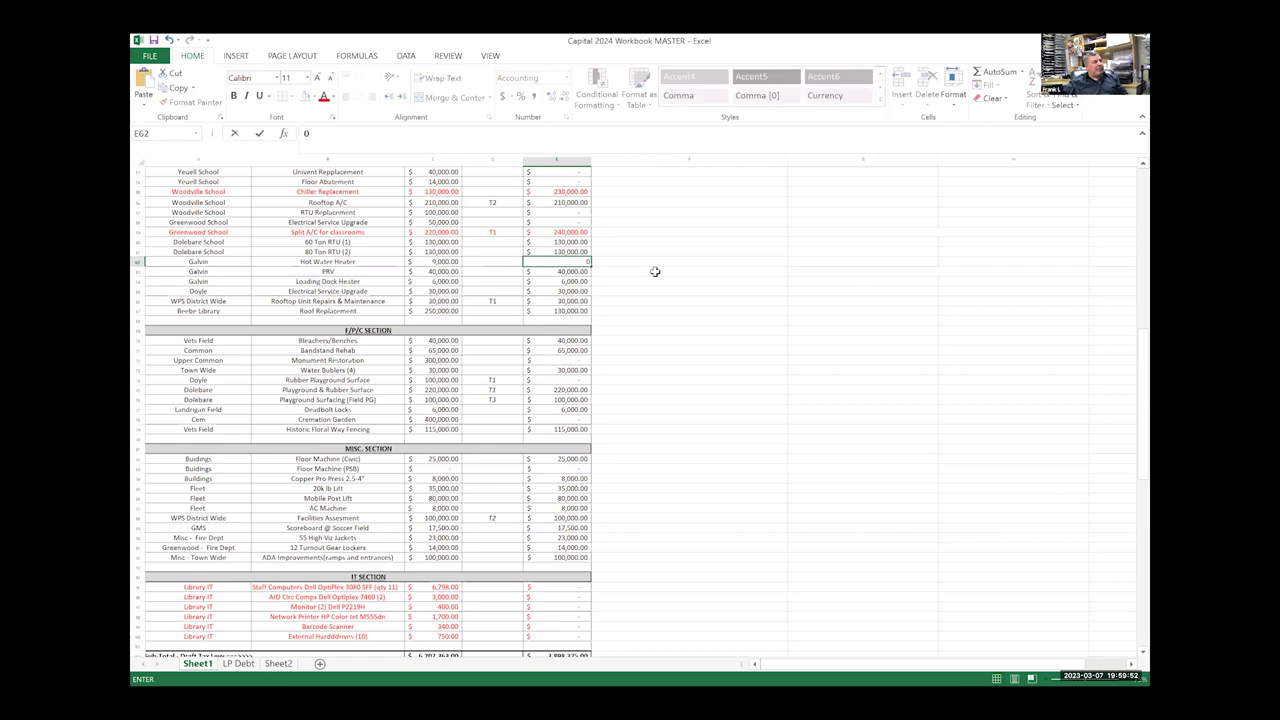
pyautogui.click(655, 271)
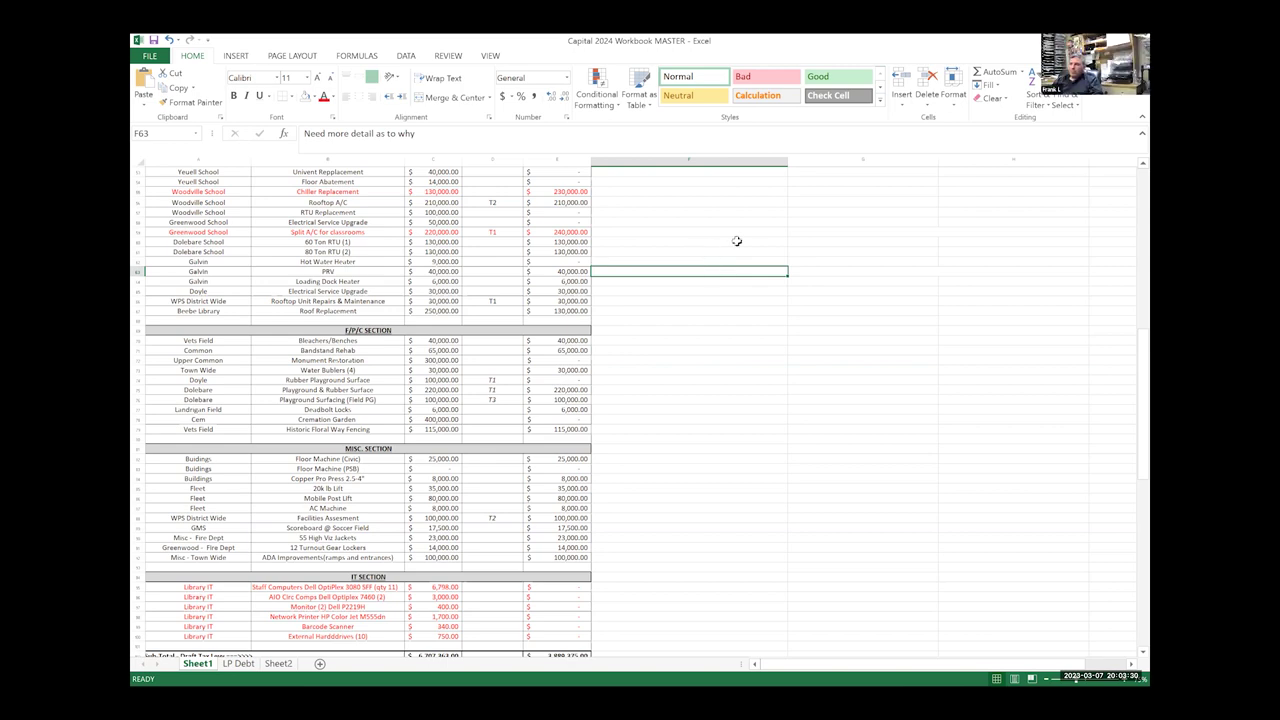
# - Color the text of the Galvin Hot Water Heater row red, from the category through the recommended amount
pyautogui.click(782, 351)
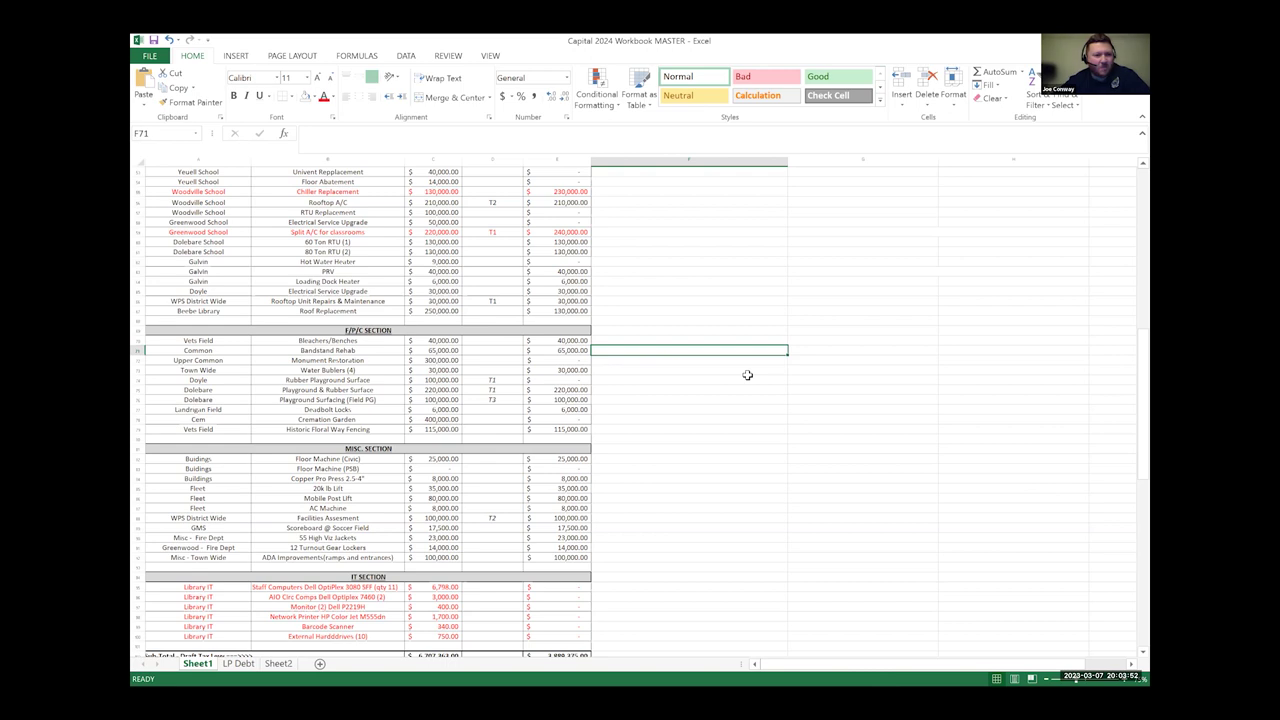
pyautogui.click(140, 261)
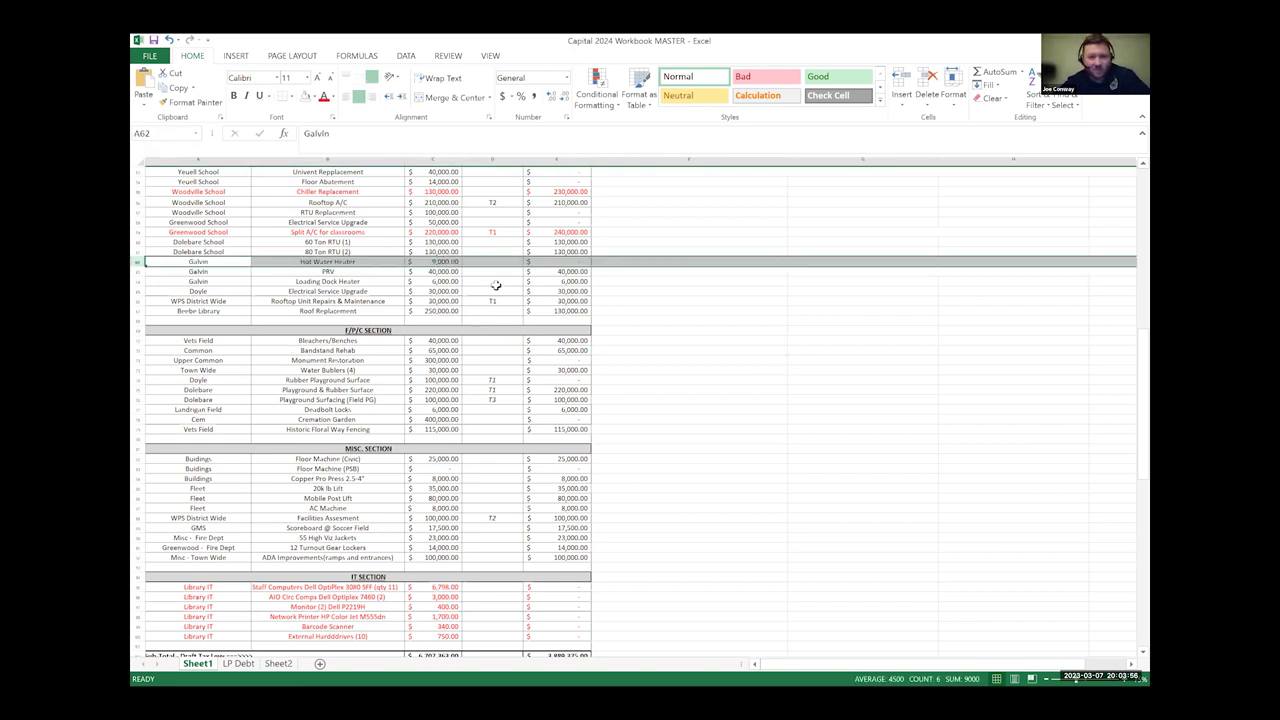
pyautogui.click(561, 263)
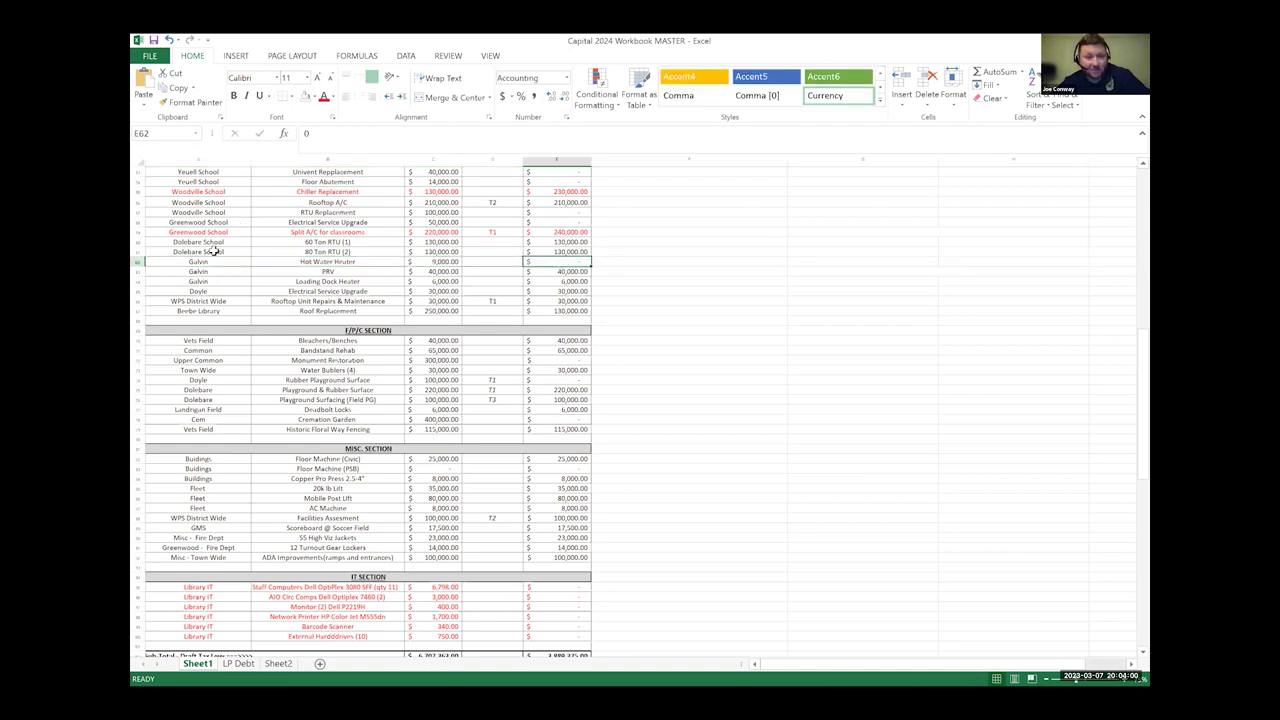
pyautogui.moveTo(203, 262); pyautogui.dragTo(580, 260)
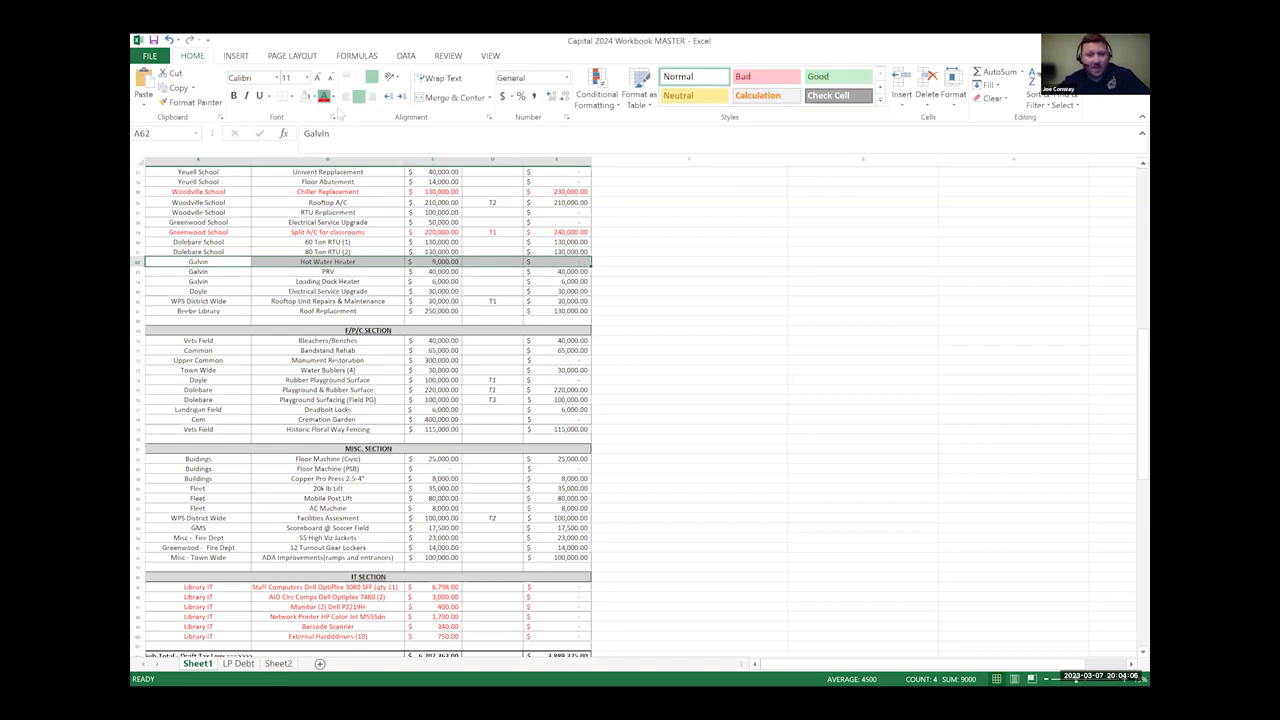
pyautogui.click(694, 250)
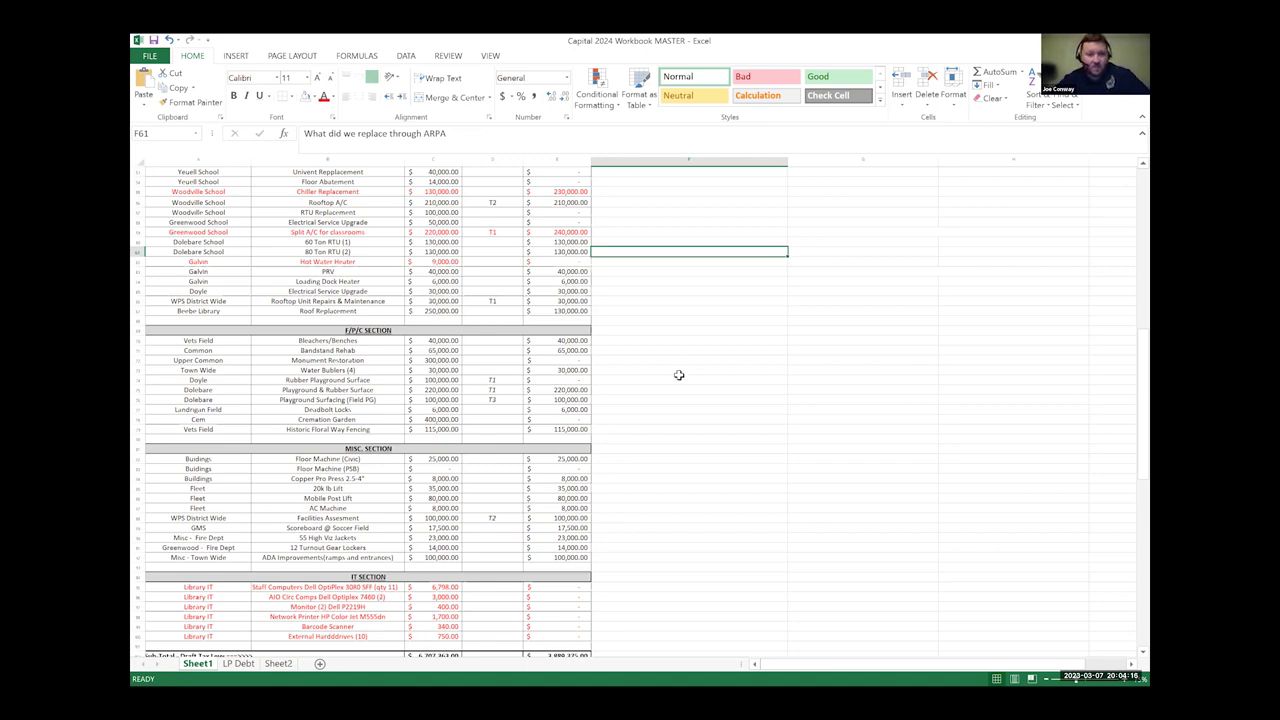
# - Check the Draft Tax Levy subtotal of the recommended amounts below the IT Section
pyautogui.scroll(-1, 679, 375)
pyautogui.scroll(-4, 474, 420)
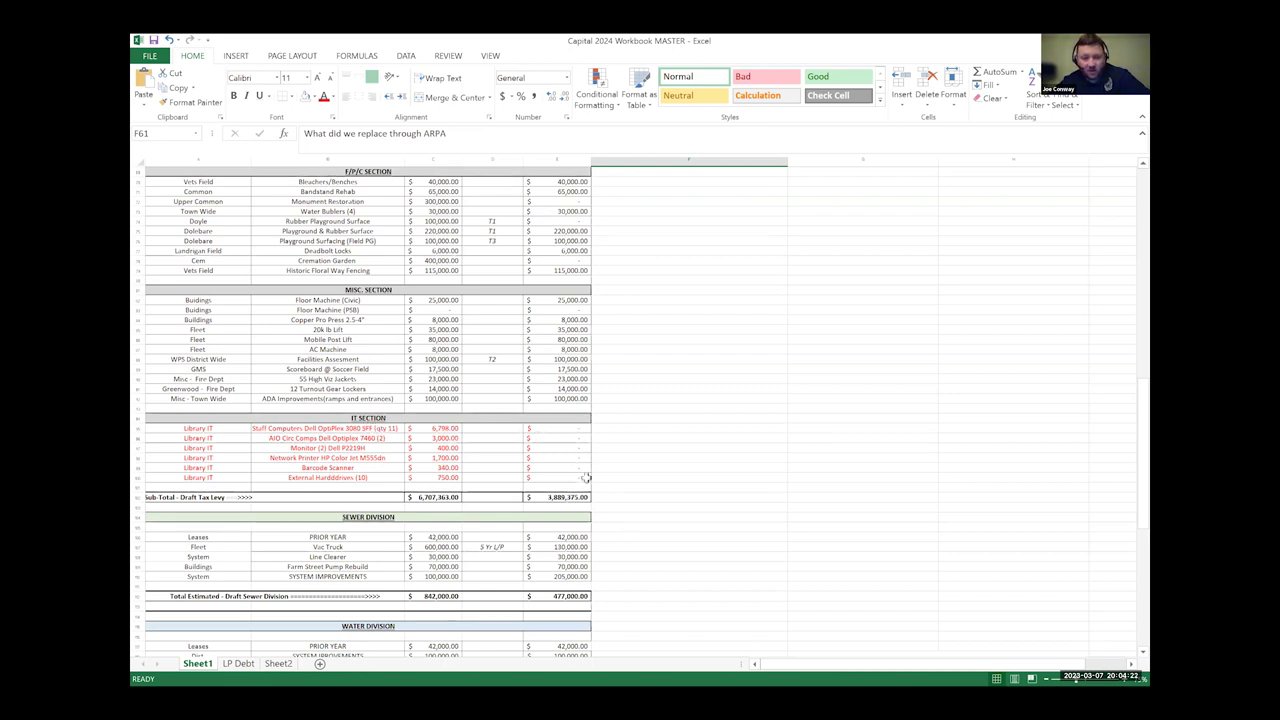
pyautogui.scroll(-2, 694, 437)
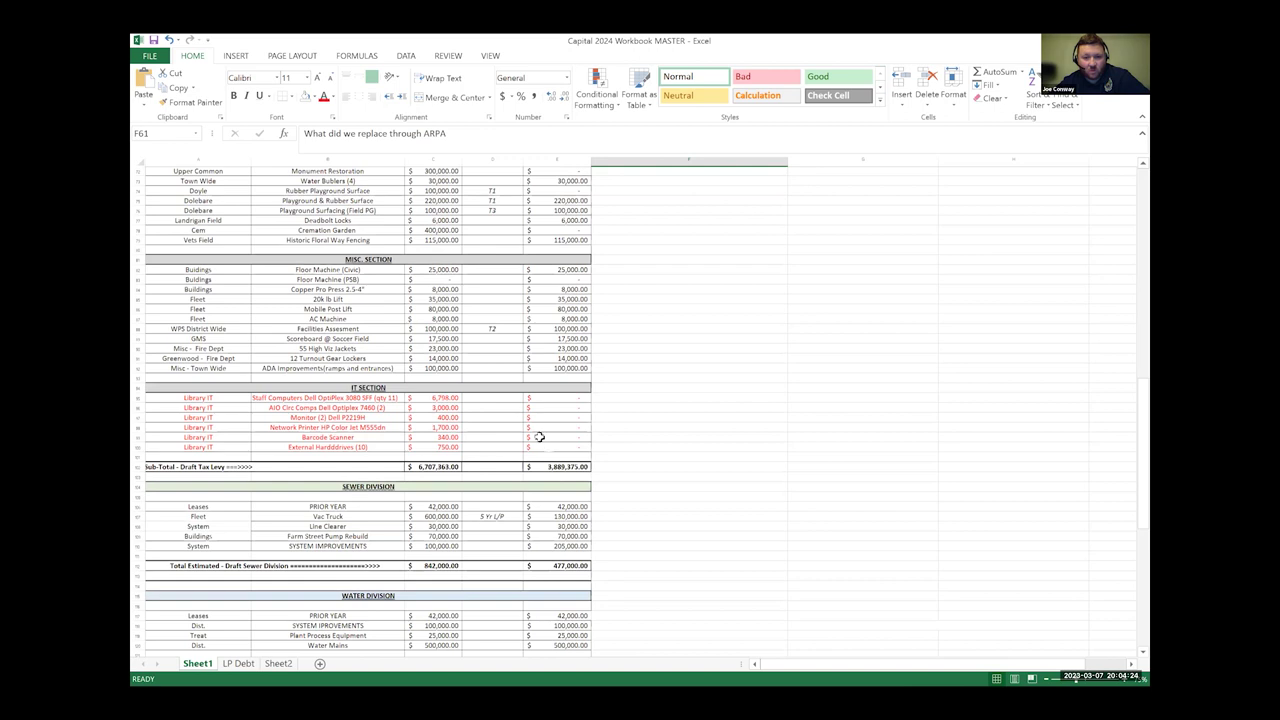
pyautogui.click(539, 429)
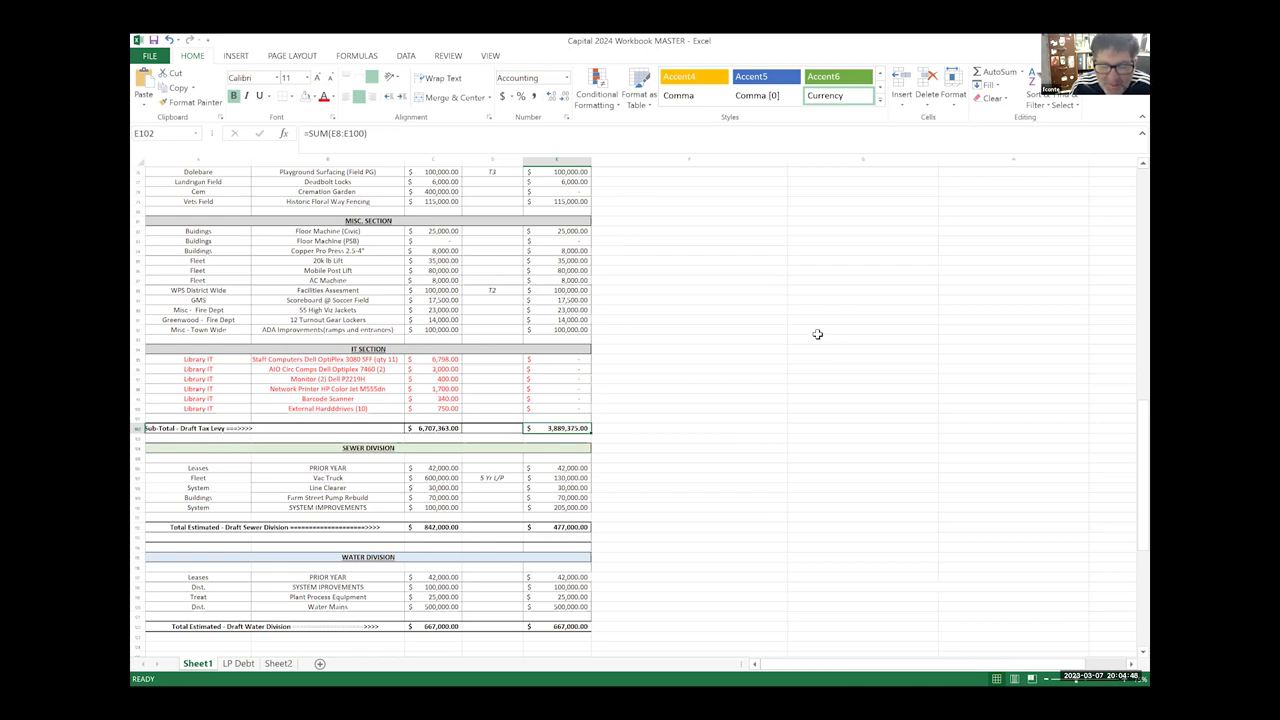
# - Highlight the Fire row for the 2000 Seagrave 1250 GPM Pumper in the Fleet Section for review
pyautogui.scroll(2, 819, 343)
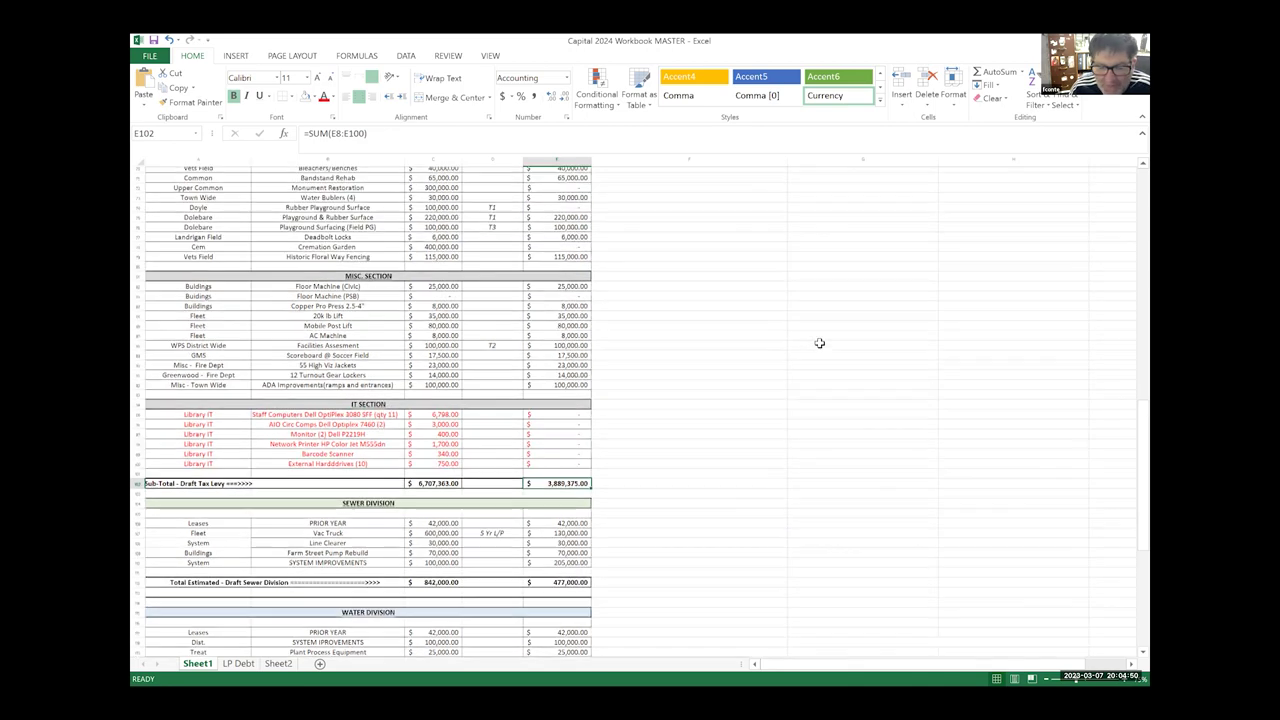
pyautogui.scroll(15, 819, 343)
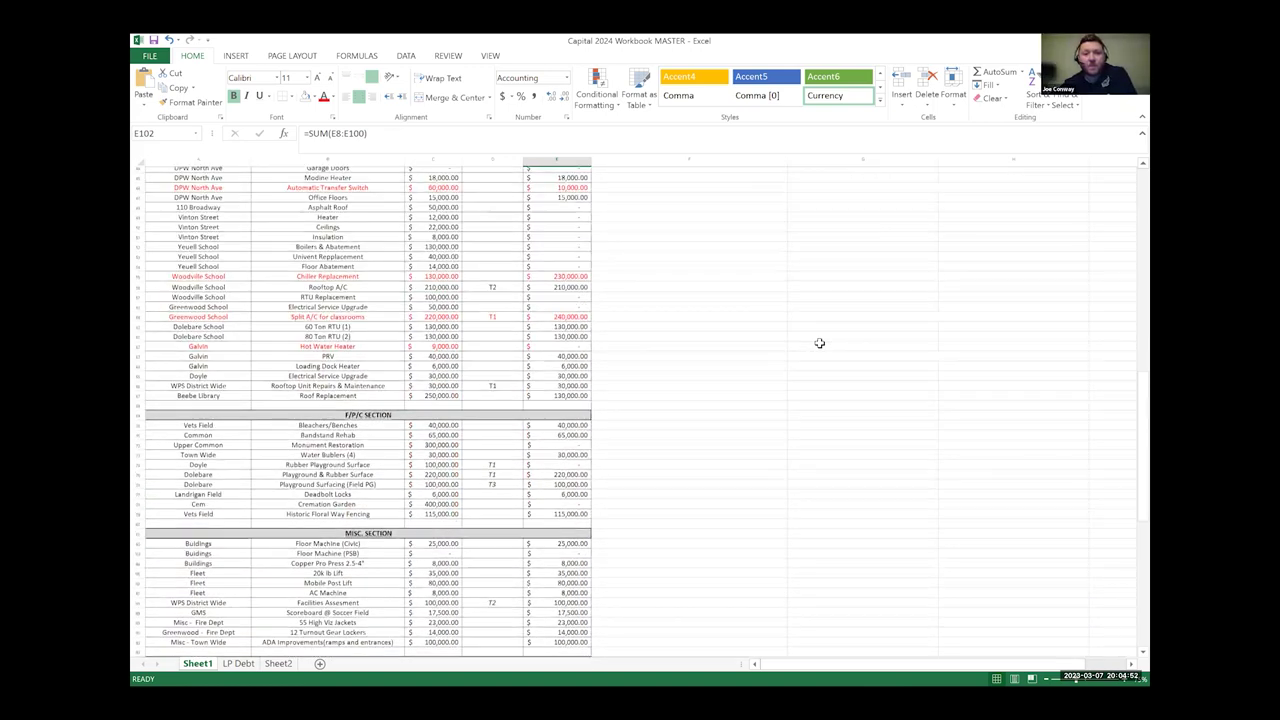
pyautogui.scroll(8, 819, 343)
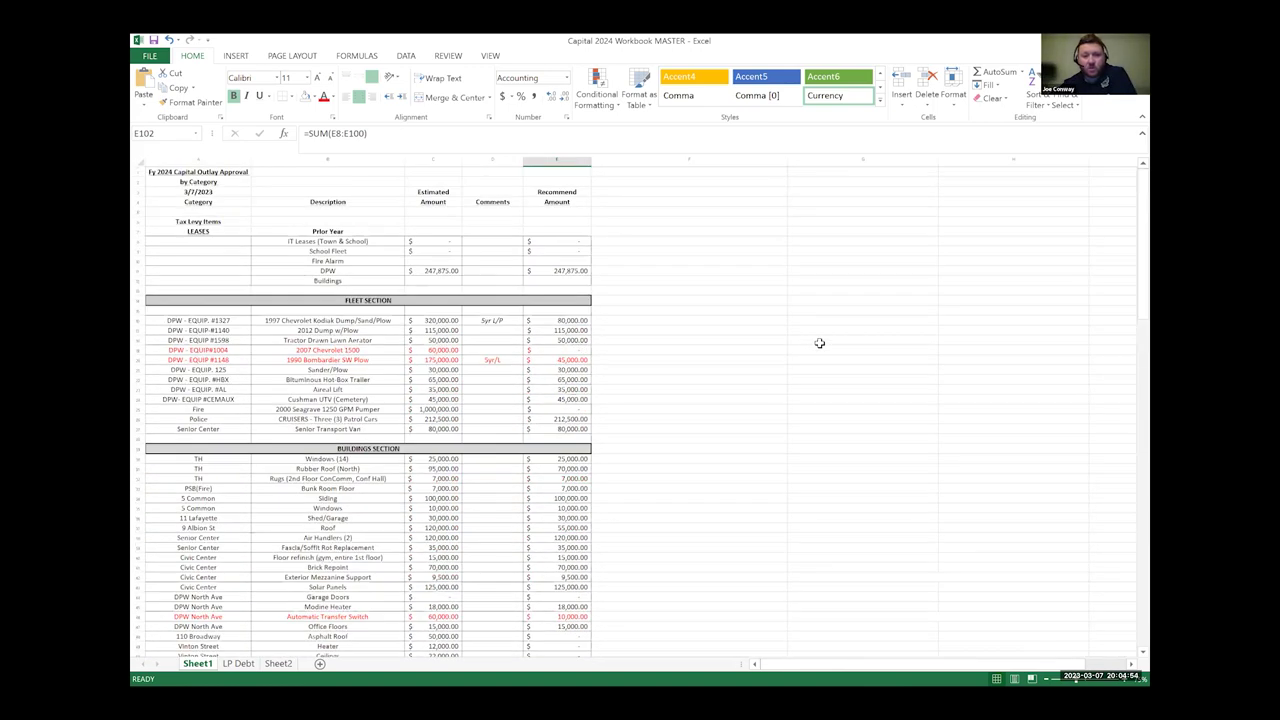
pyautogui.click(141, 408)
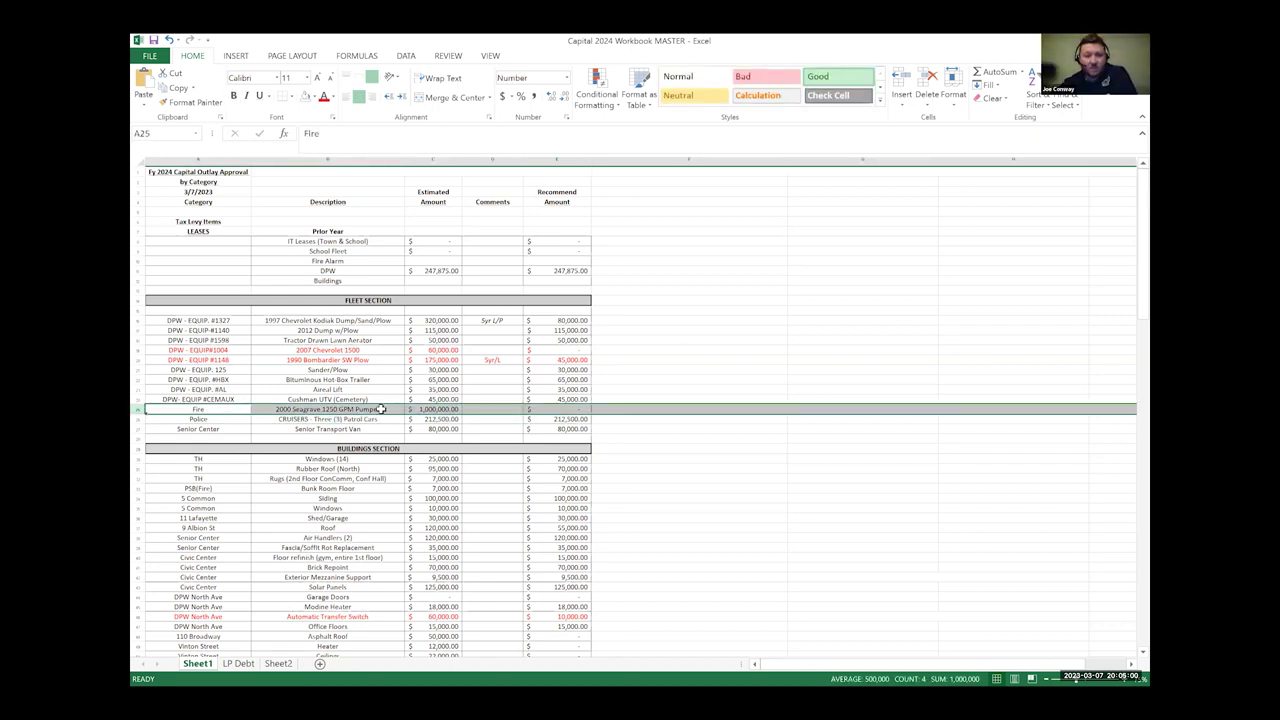
# - Check the notes beside the Civic Center Solar Panels and Exterior Mezzanine Support rows in the Buildings Section
pyautogui.click(720, 428)
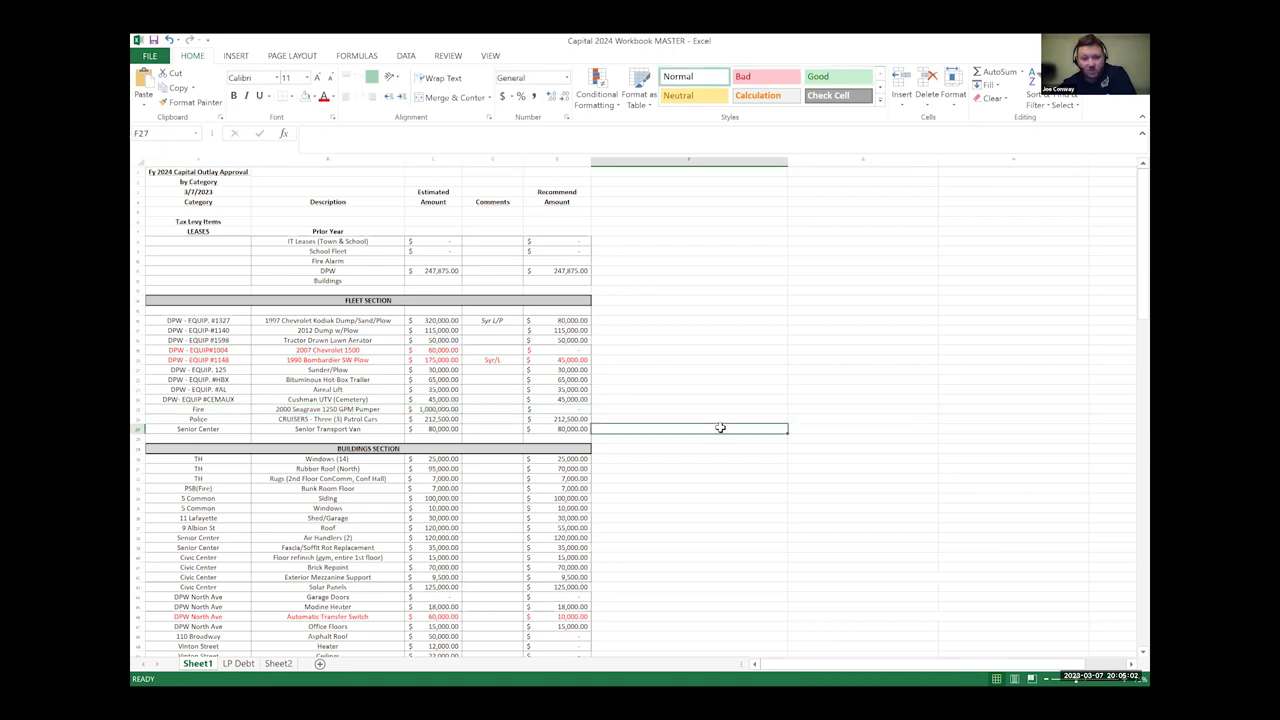
pyautogui.scroll(-3, 720, 428)
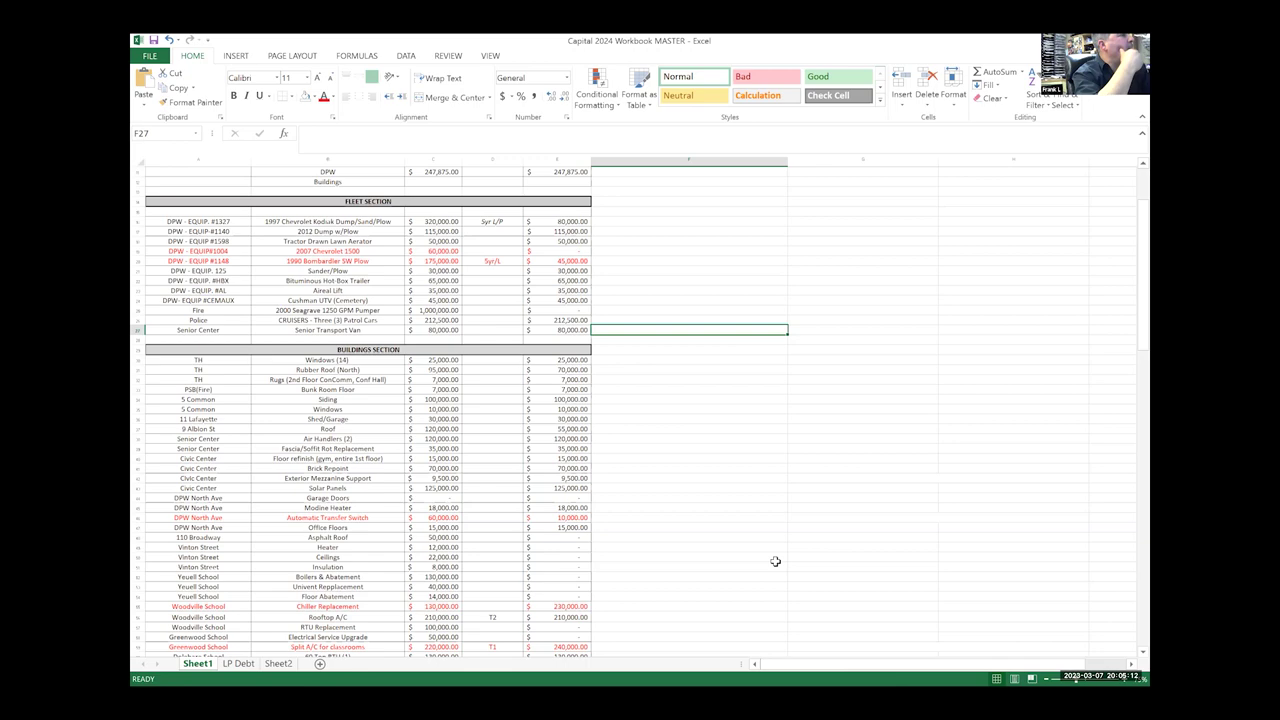
pyautogui.scroll(-2, 775, 561)
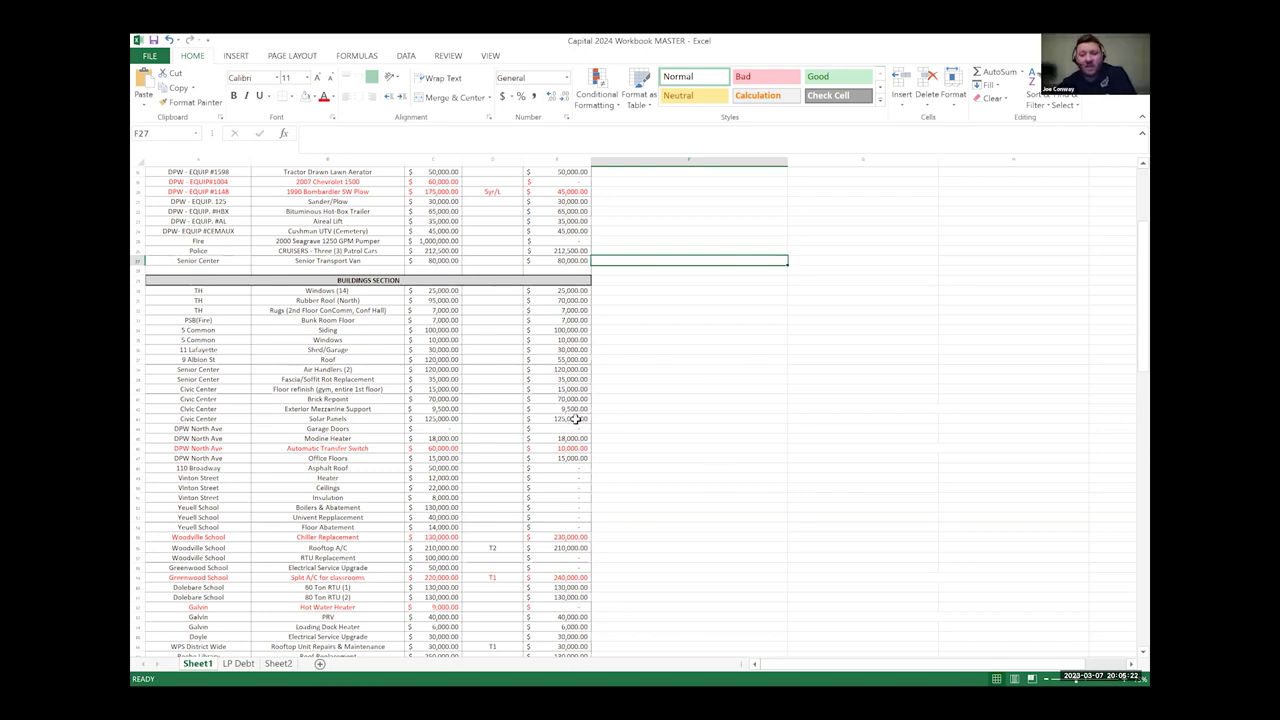
pyautogui.click(618, 417)
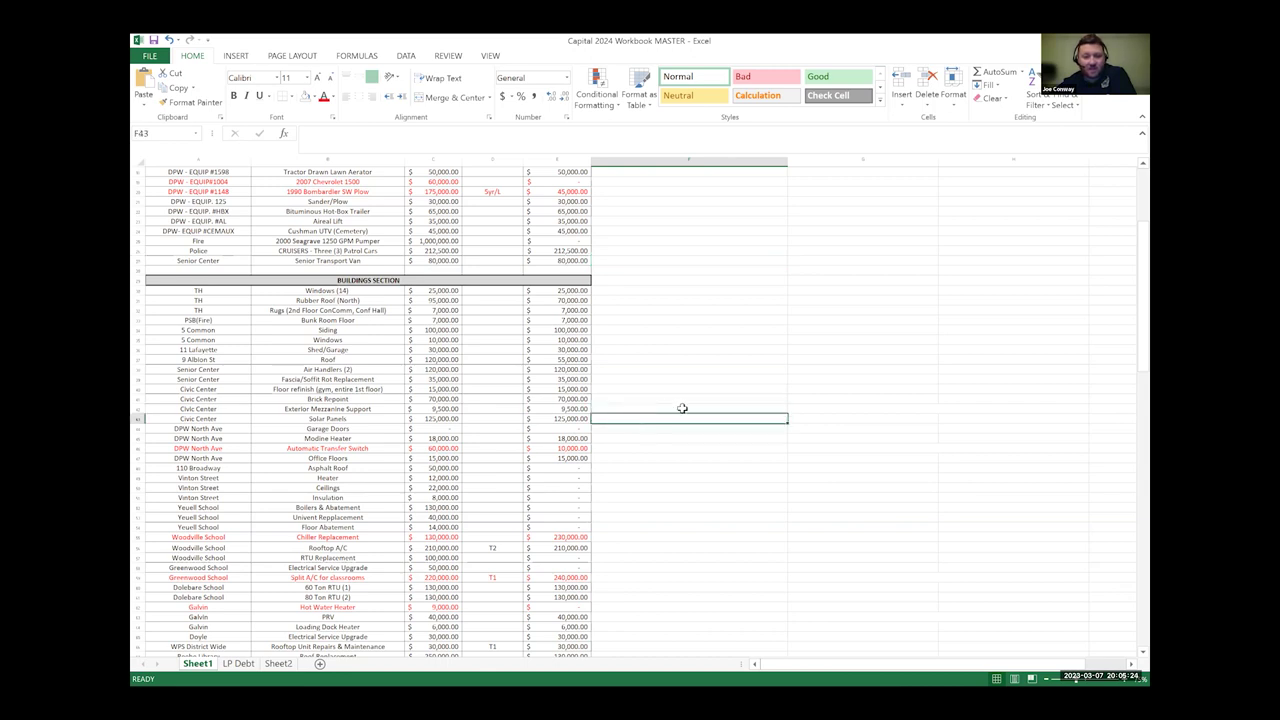
pyautogui.click(757, 408)
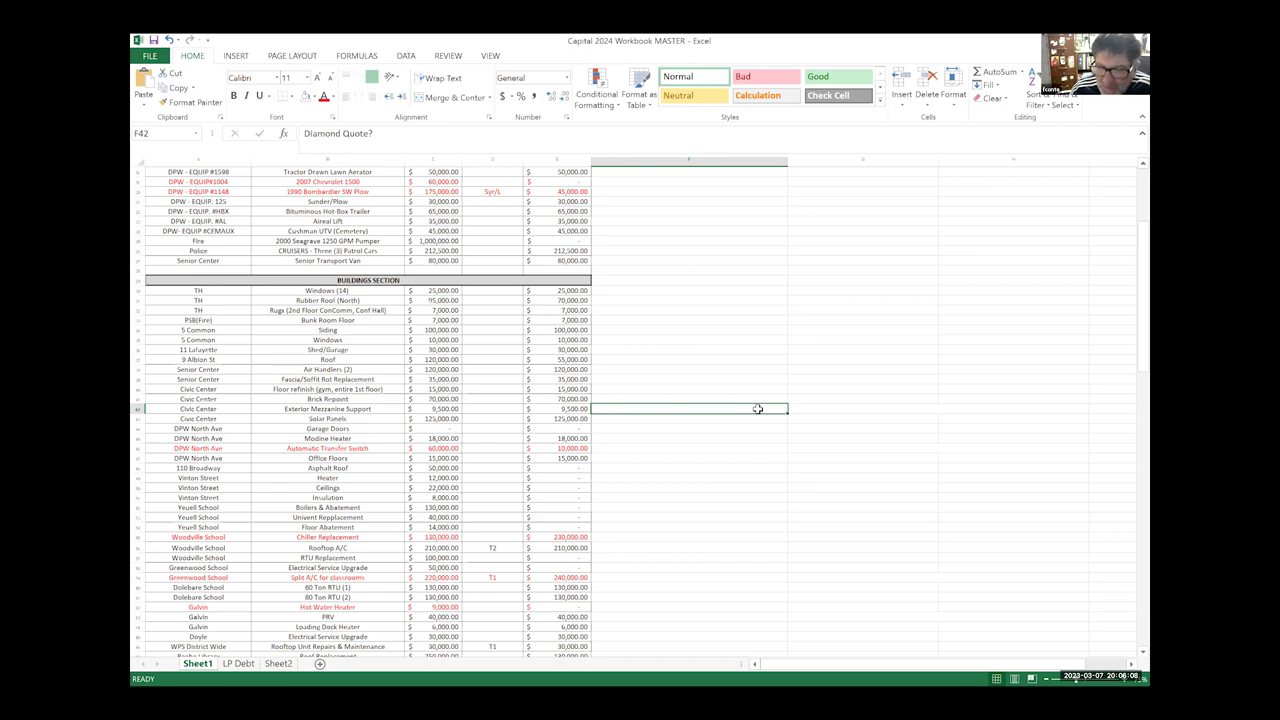
# - Highlight the Woodville School Chiller Replacement row for review and inspect its recommended amount
pyautogui.click(140, 537)
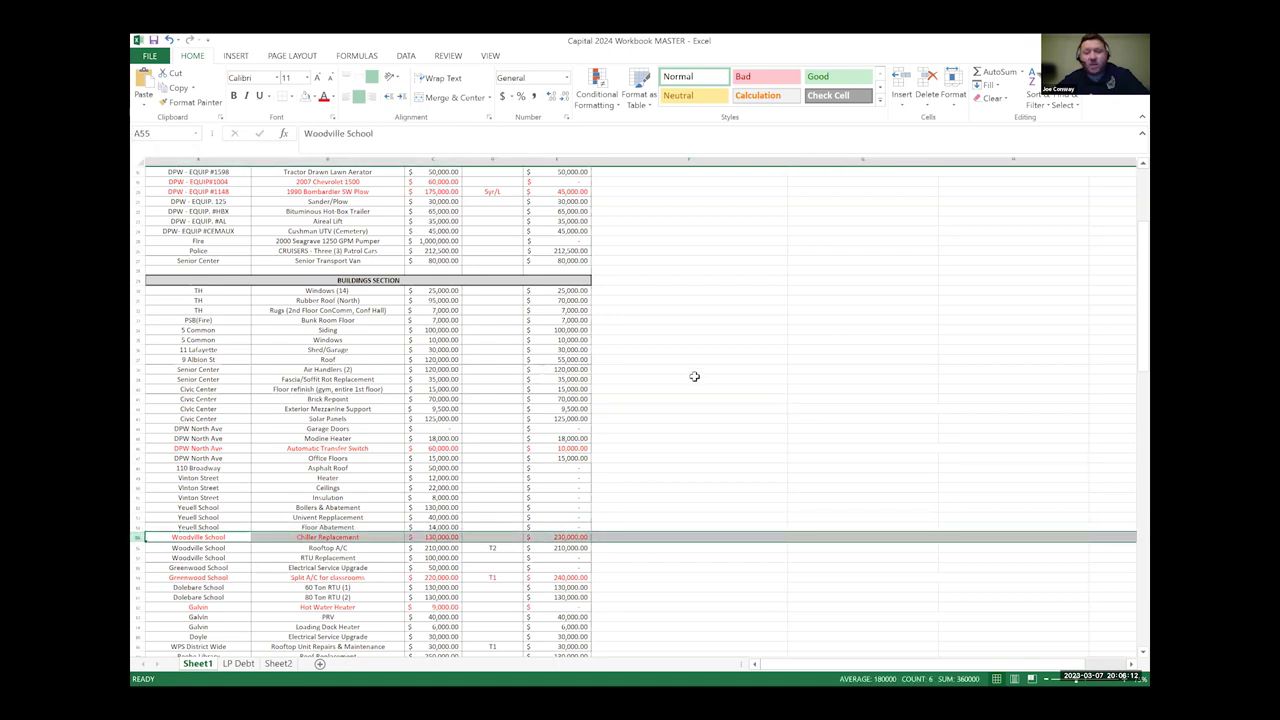
pyautogui.scroll(-4, 694, 376)
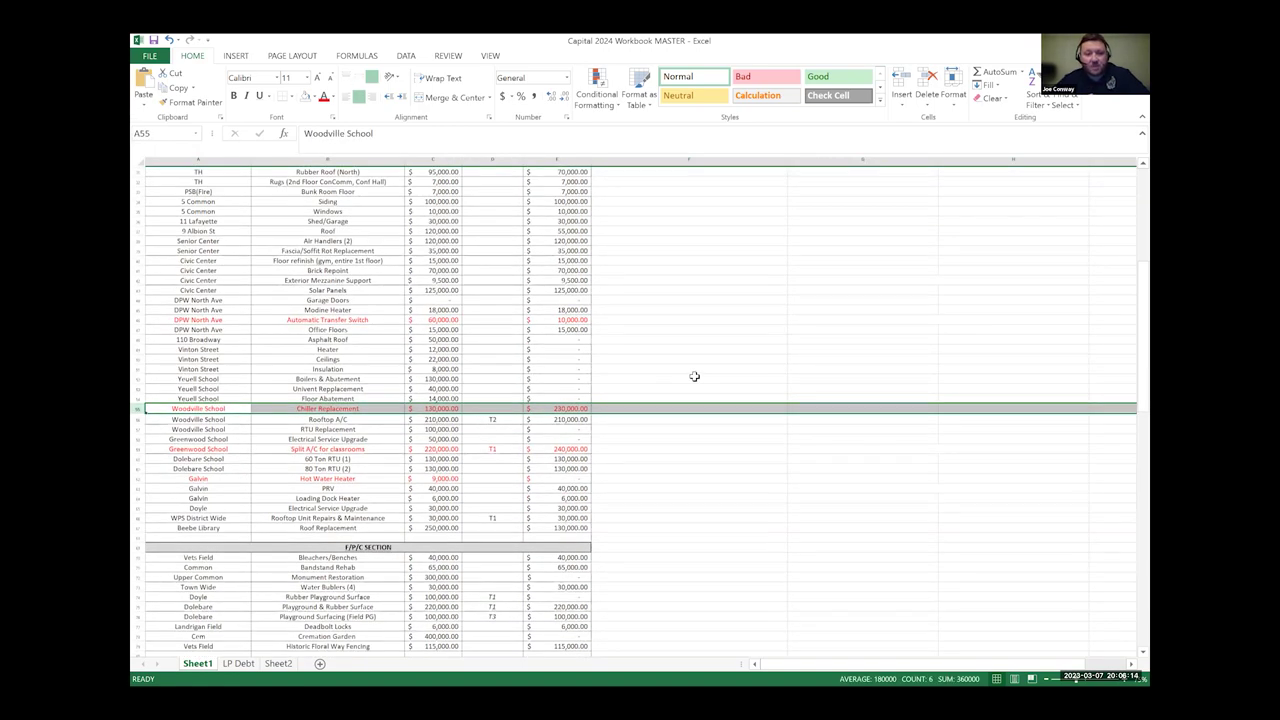
pyautogui.click(586, 408)
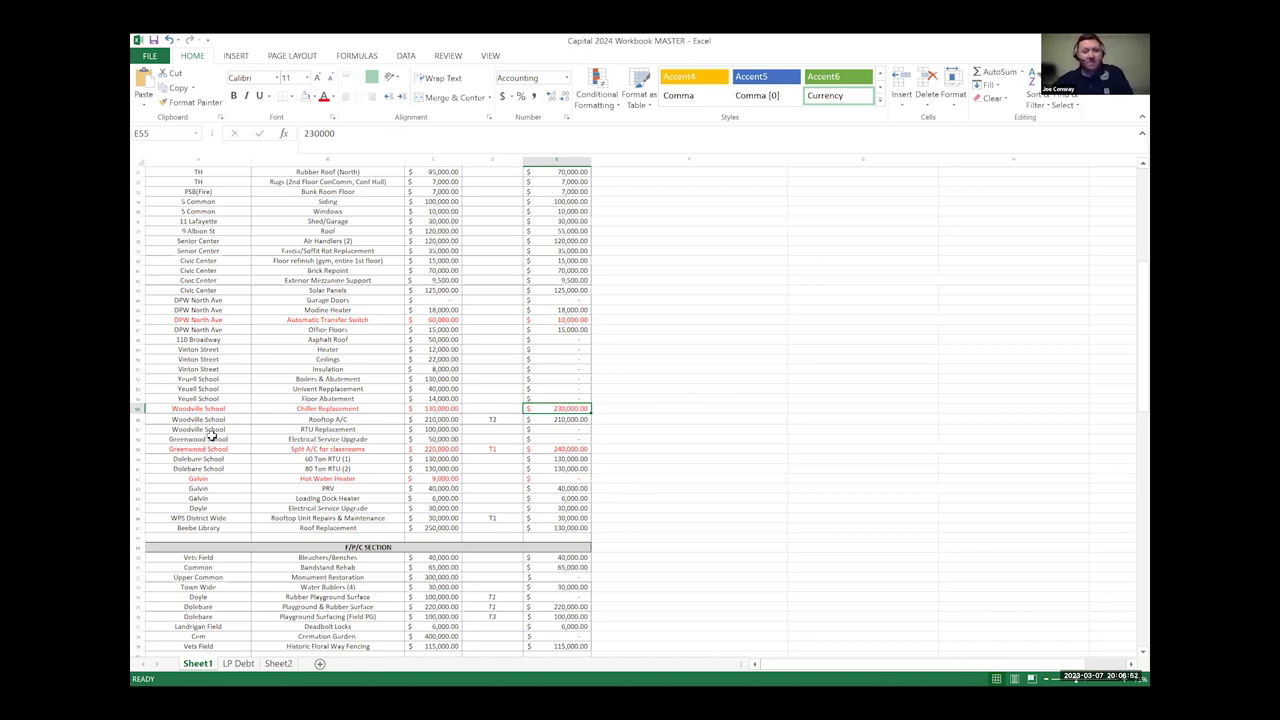
# - Compare the Woodville School Rooftop A/C and RTU Replacement rows and read the notes beside RTU Replacement and the Greenwood Electrical Service Upgrade
pyautogui.click(140, 419)
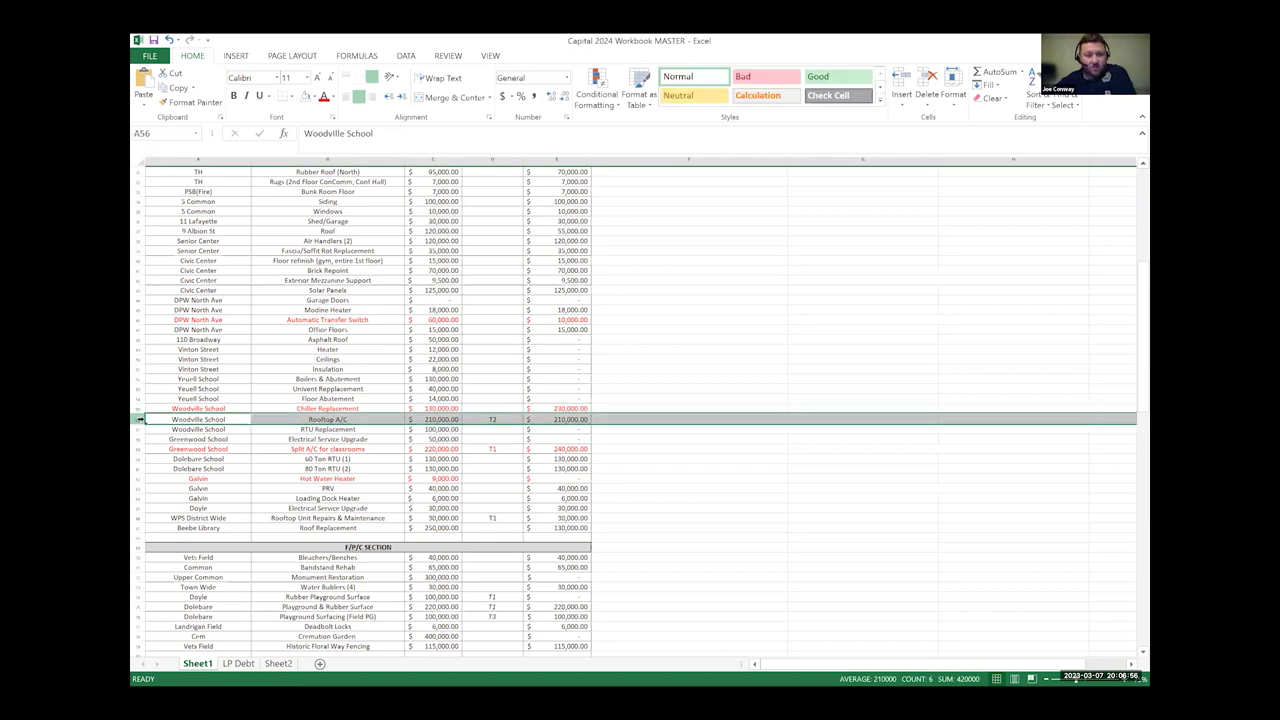
pyautogui.keyDown('shift'); pyautogui.click(139, 430); pyautogui.keyUp('shift')
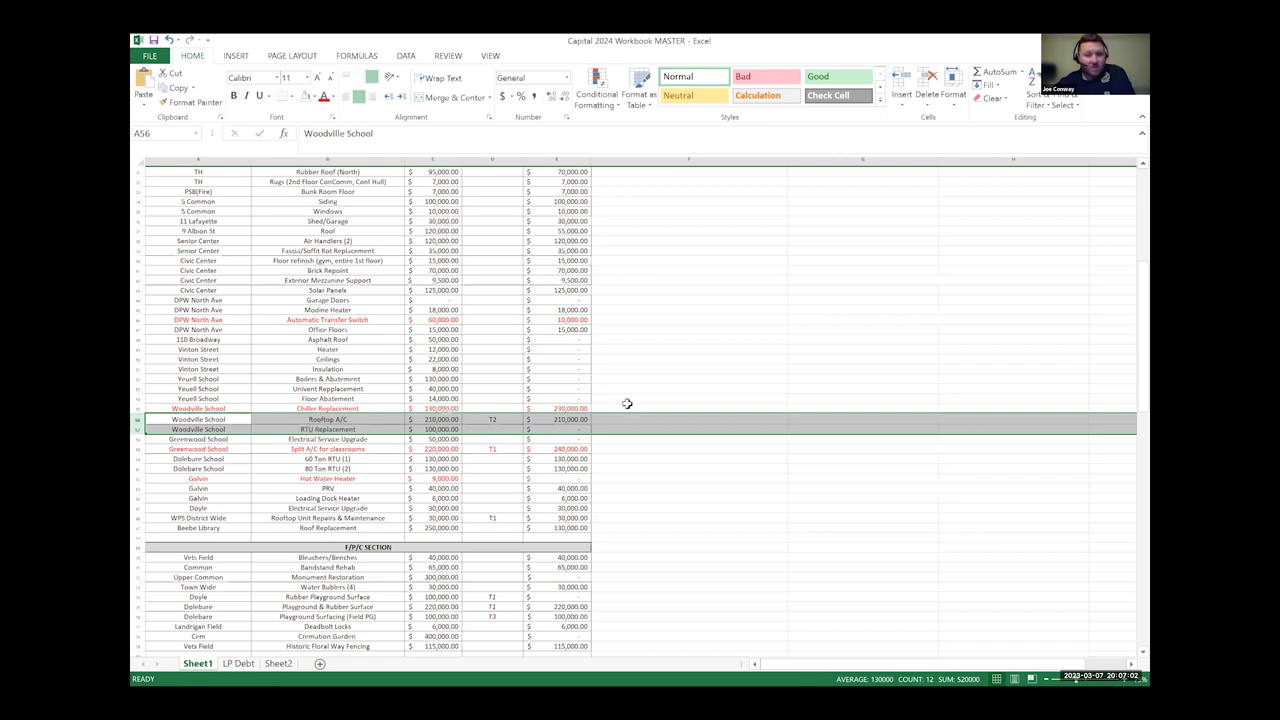
pyautogui.click(652, 428)
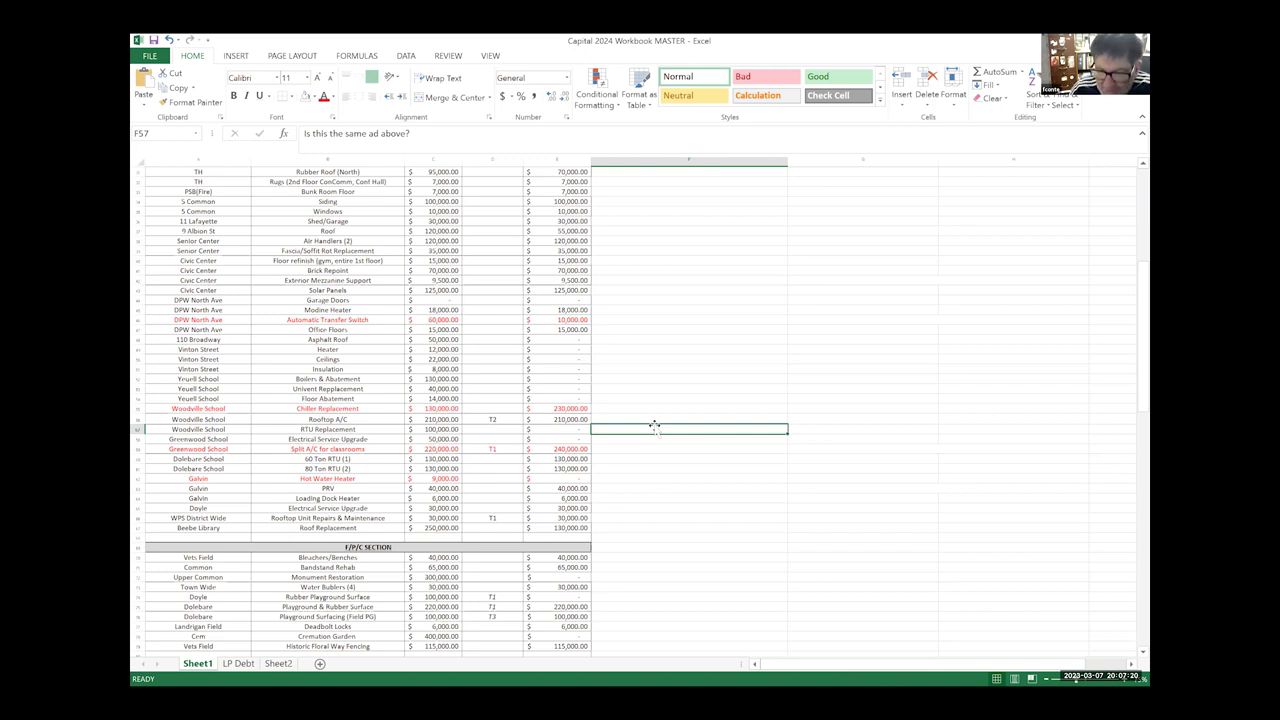
pyautogui.click(298, 420)
pyautogui.click(290, 430)
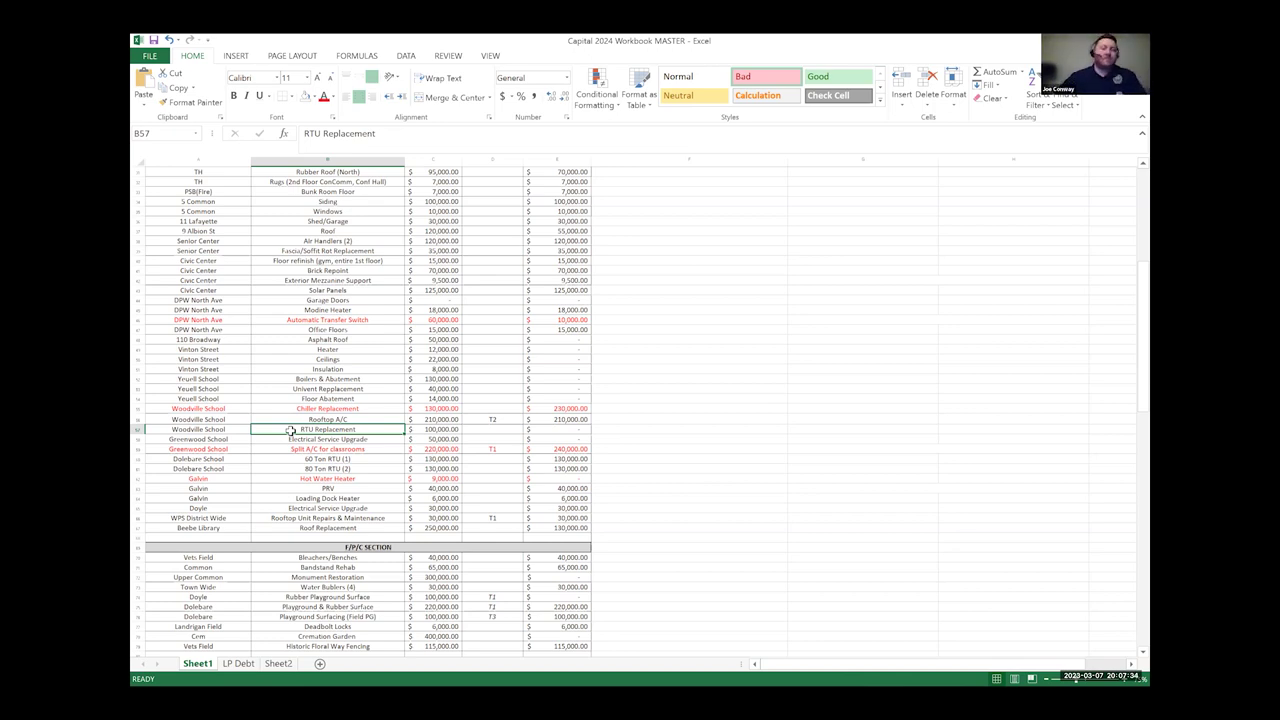
pyautogui.click(680, 437)
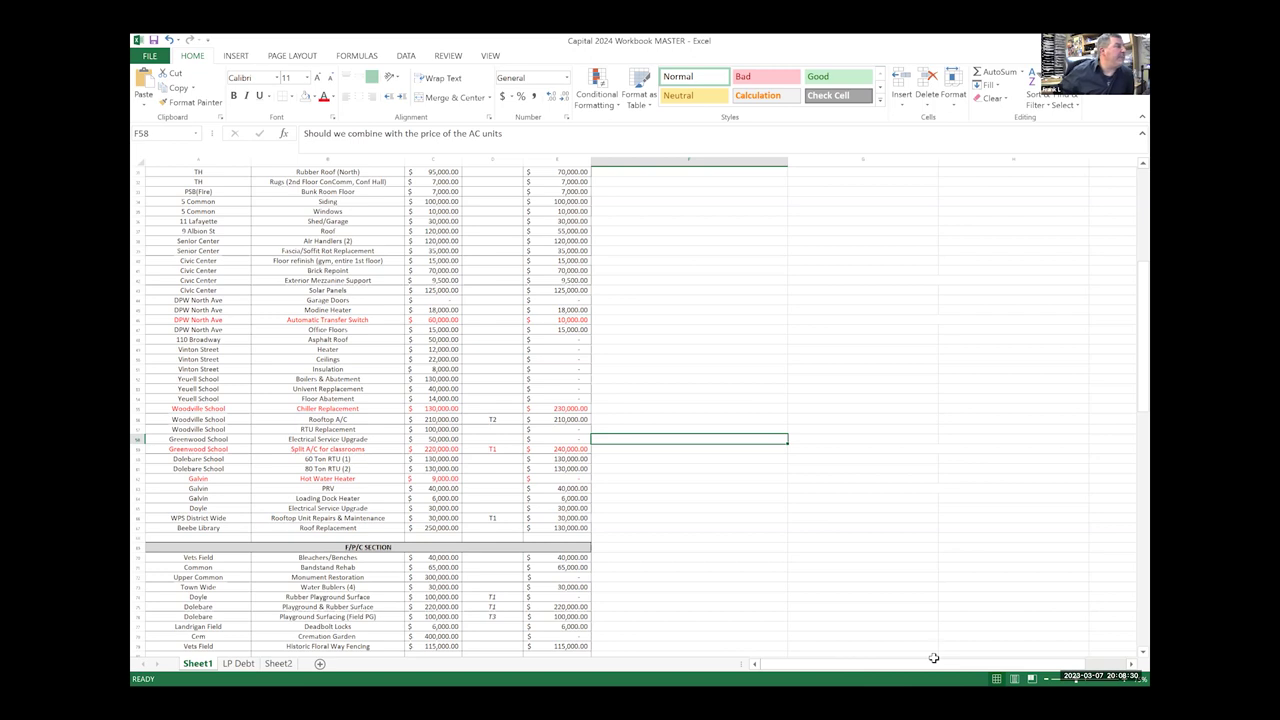
# - Set the recommended amount for the Senior Center's Senior Transport Van in the Fleet Section to 0
pyautogui.click(669, 350)
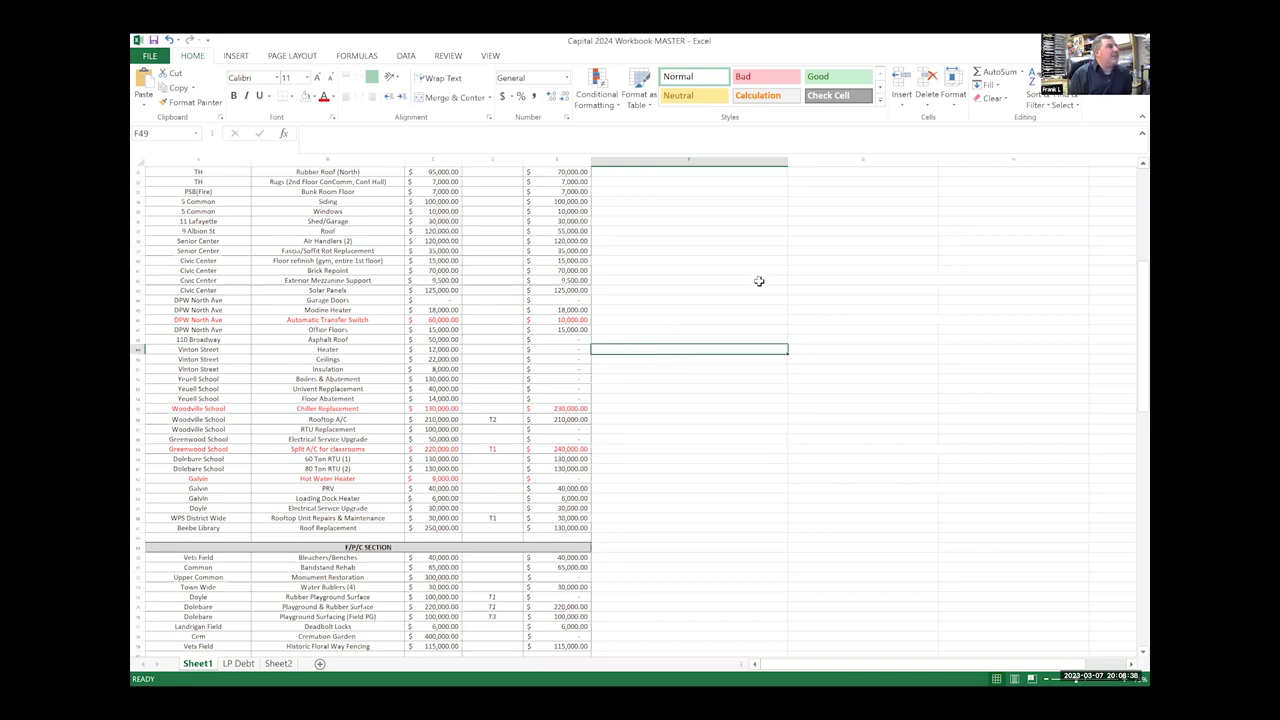
pyautogui.scroll(1, 759, 281)
pyautogui.scroll(9, 759, 281)
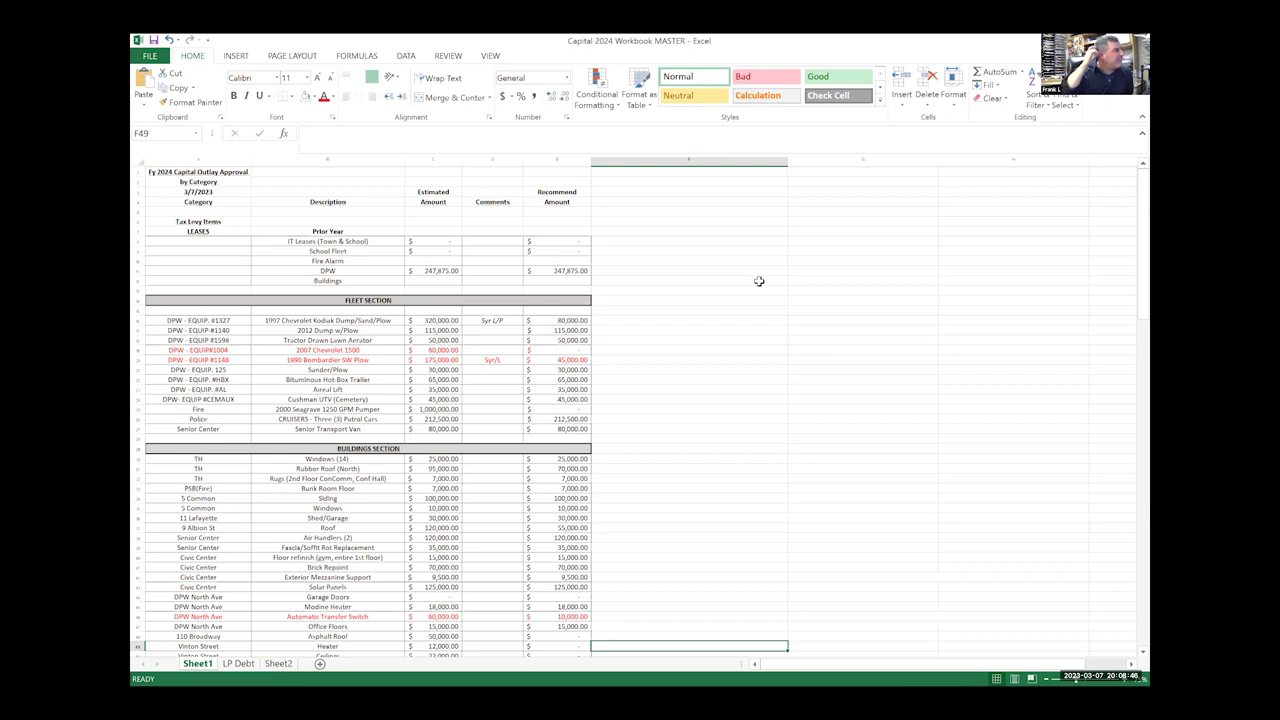
pyautogui.click(556, 429)
pyautogui.write('0')
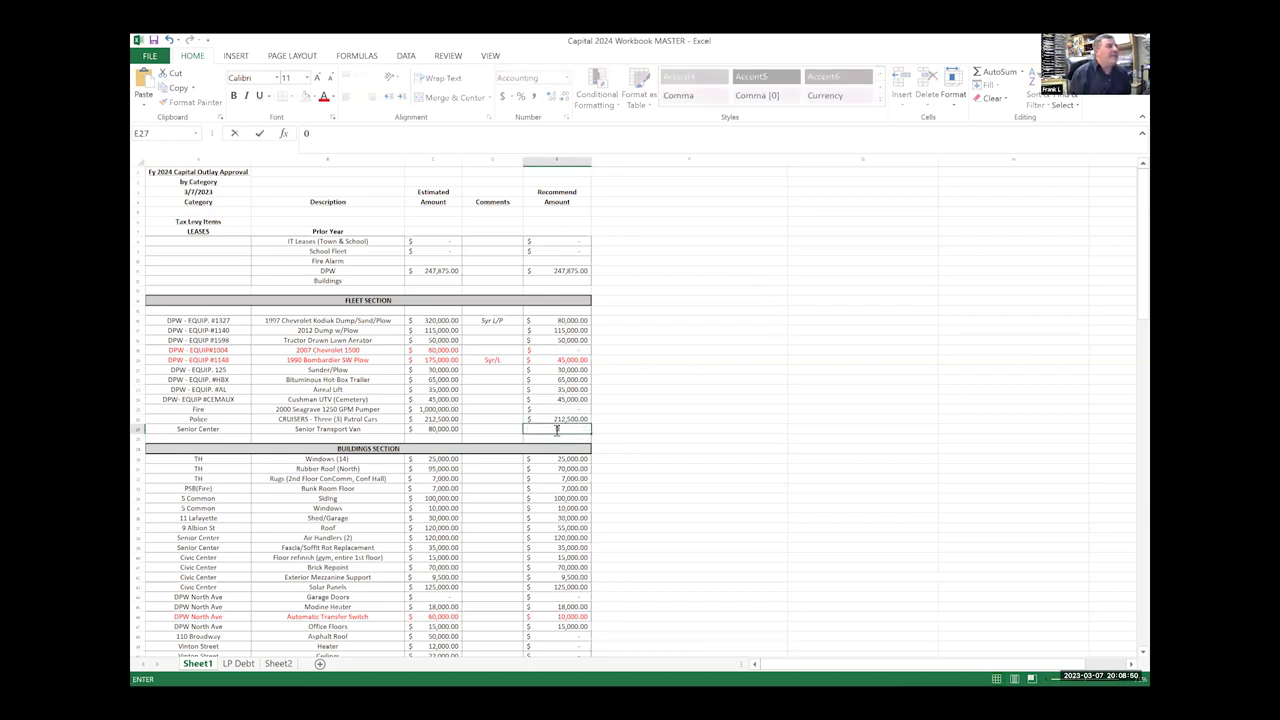
pyautogui.click(663, 431)
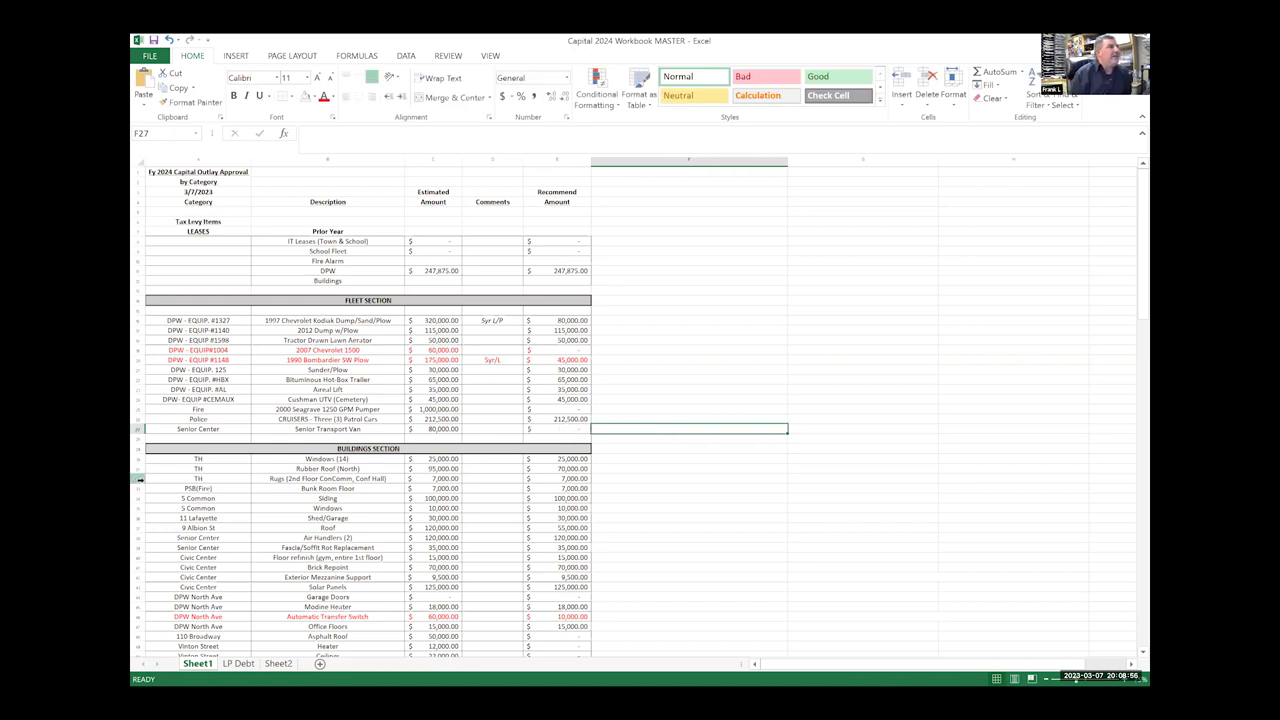
# - Color the text of the Senior Transport Van row red, from the category through the recommended amount
pyautogui.moveTo(181, 429); pyautogui.dragTo(572, 430)
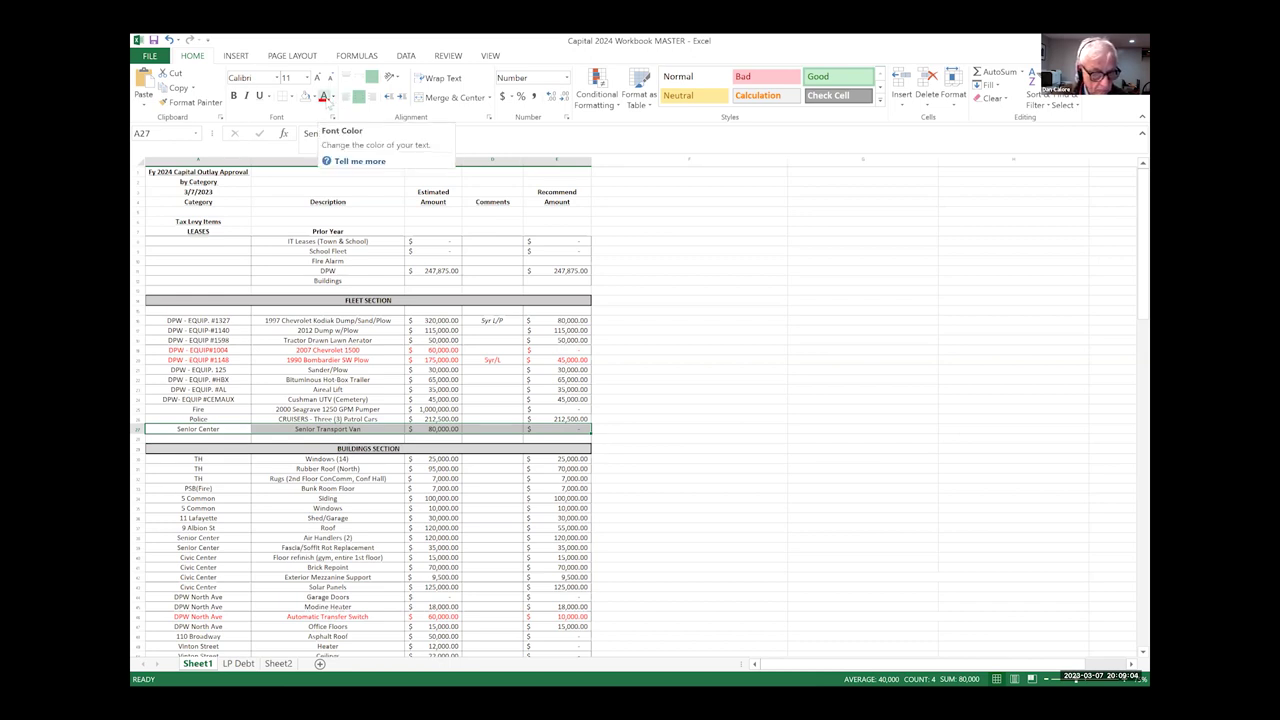
pyautogui.click(324, 97)
pyautogui.click(796, 390)
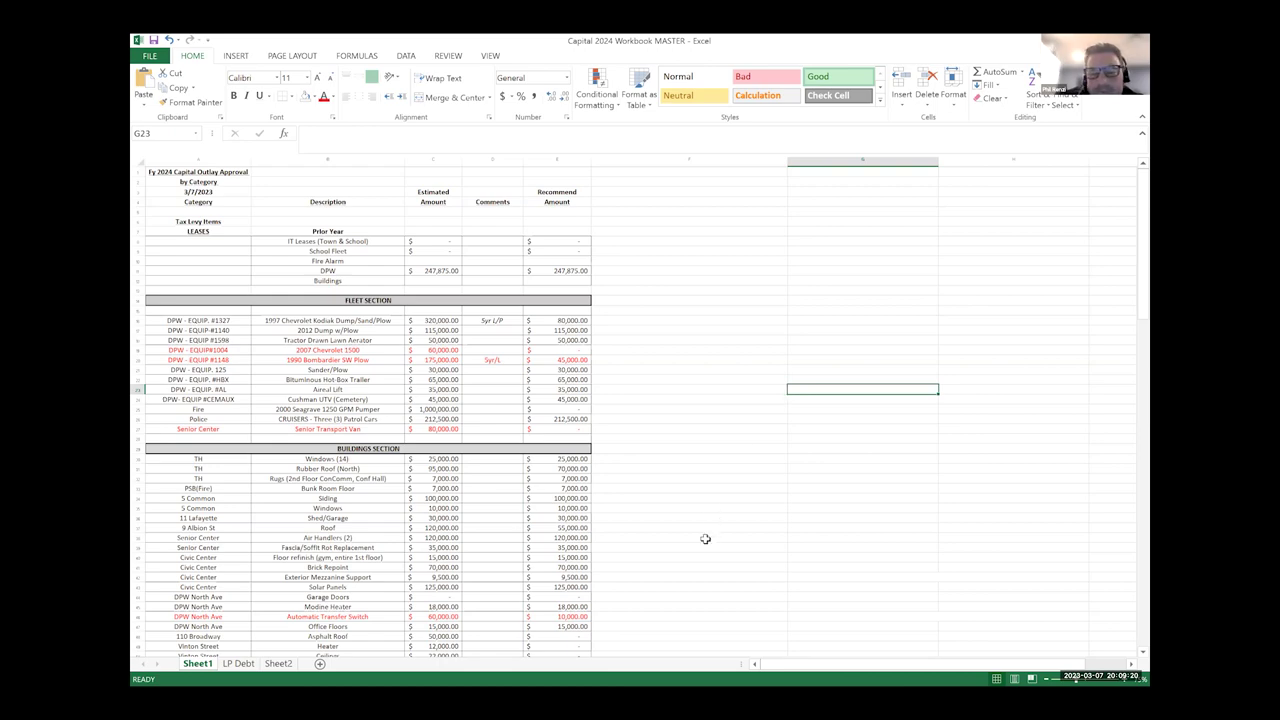
# - Highlight in turn the F/P/C Section rows for Upper Common Monument Restoration and the Doyle and Dolebare playground surfaces for review
pyautogui.scroll(-5, 705, 539)
pyautogui.scroll(-7, 705, 539)
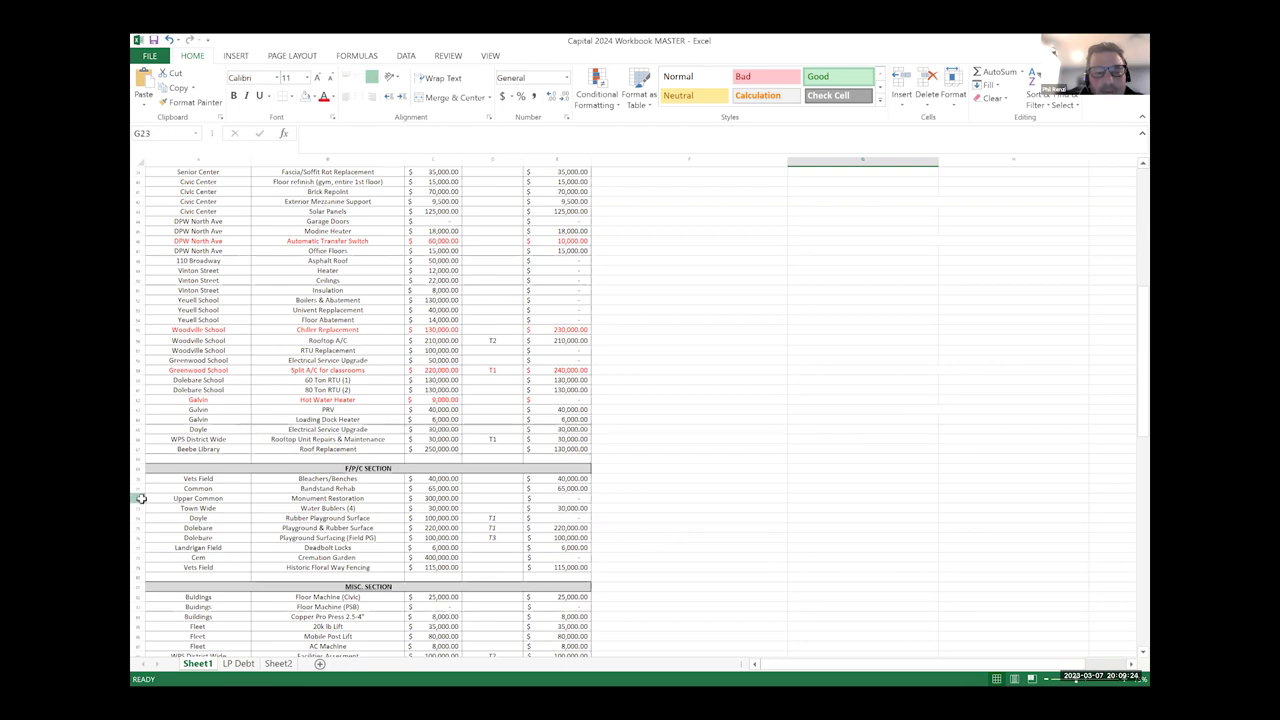
pyautogui.click(140, 498)
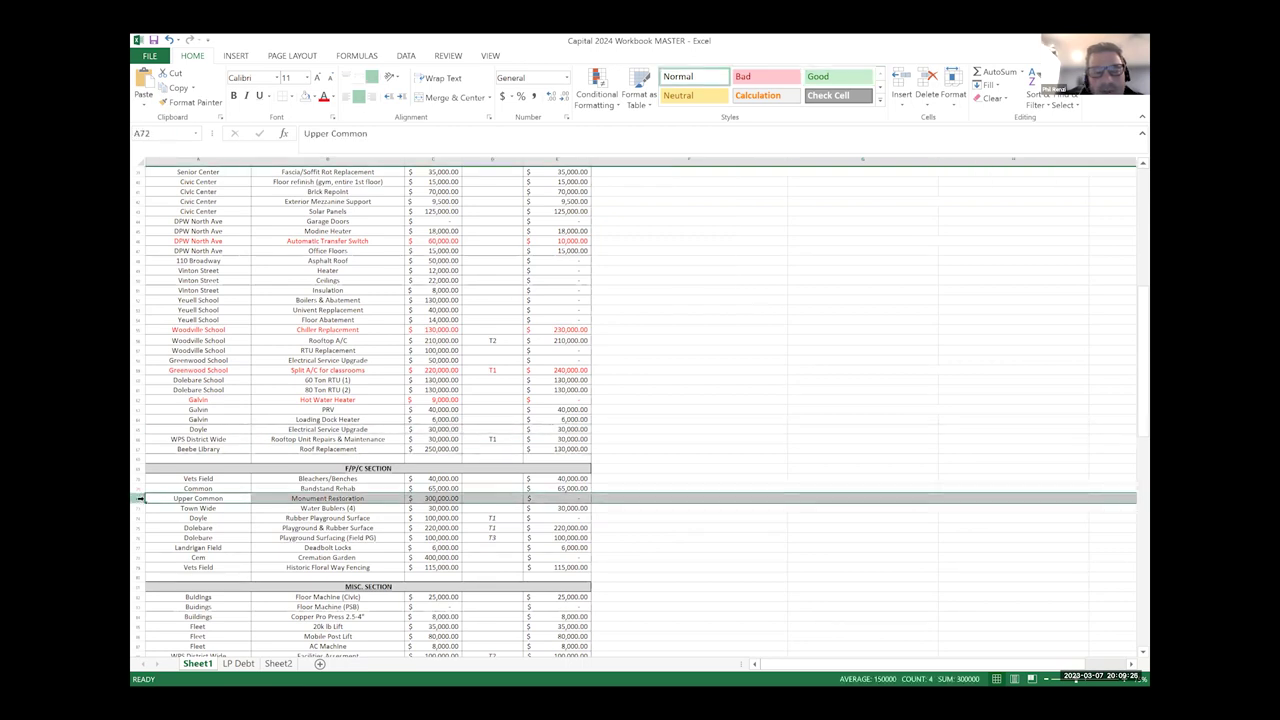
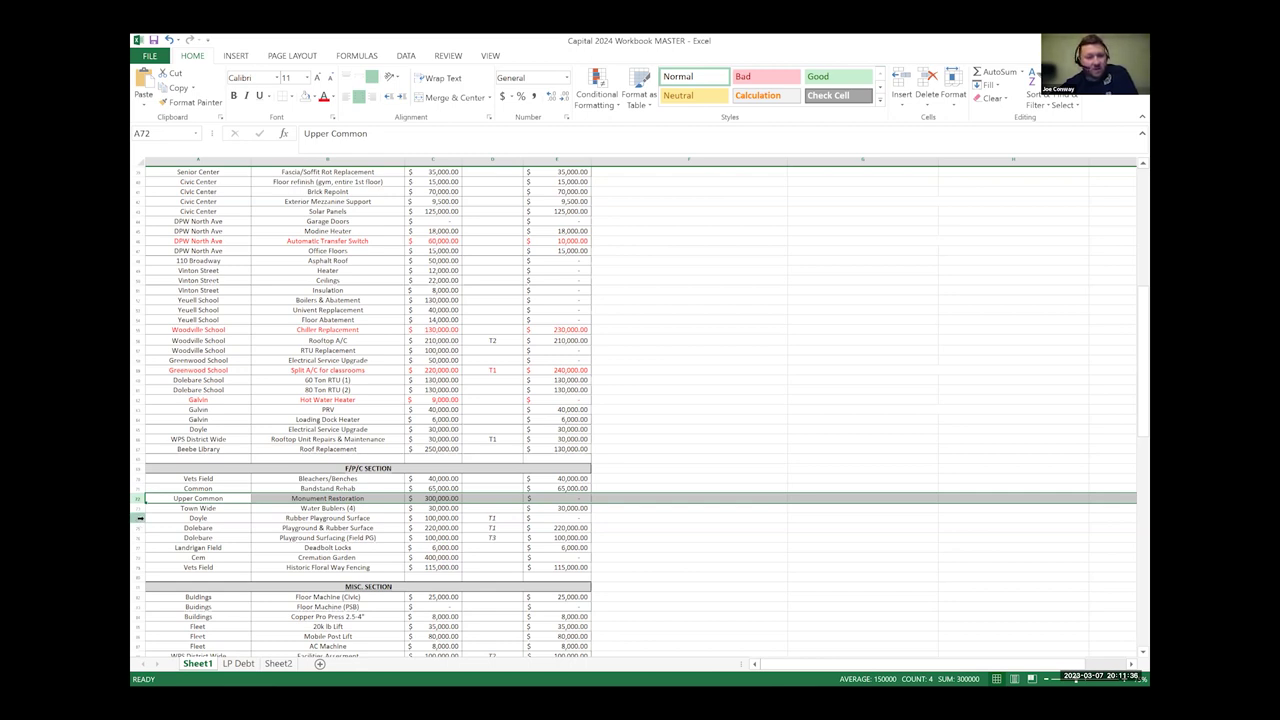
pyautogui.click(140, 518)
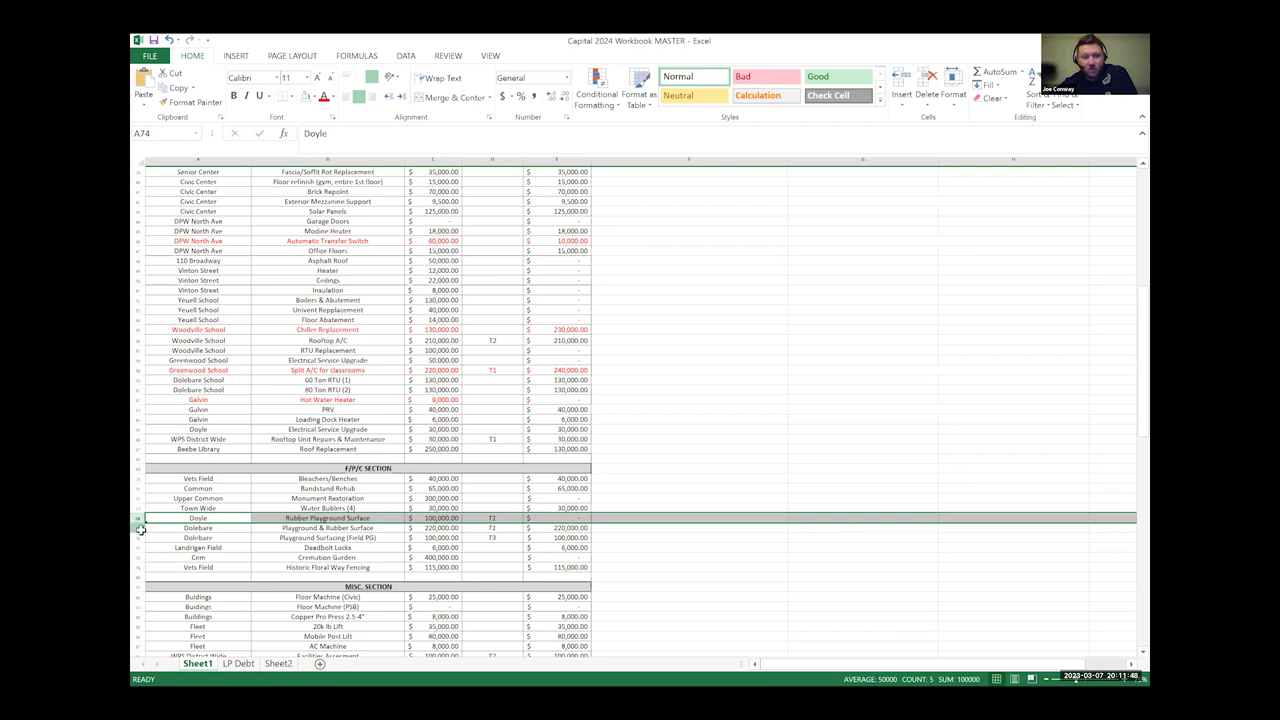
pyautogui.click(141, 528)
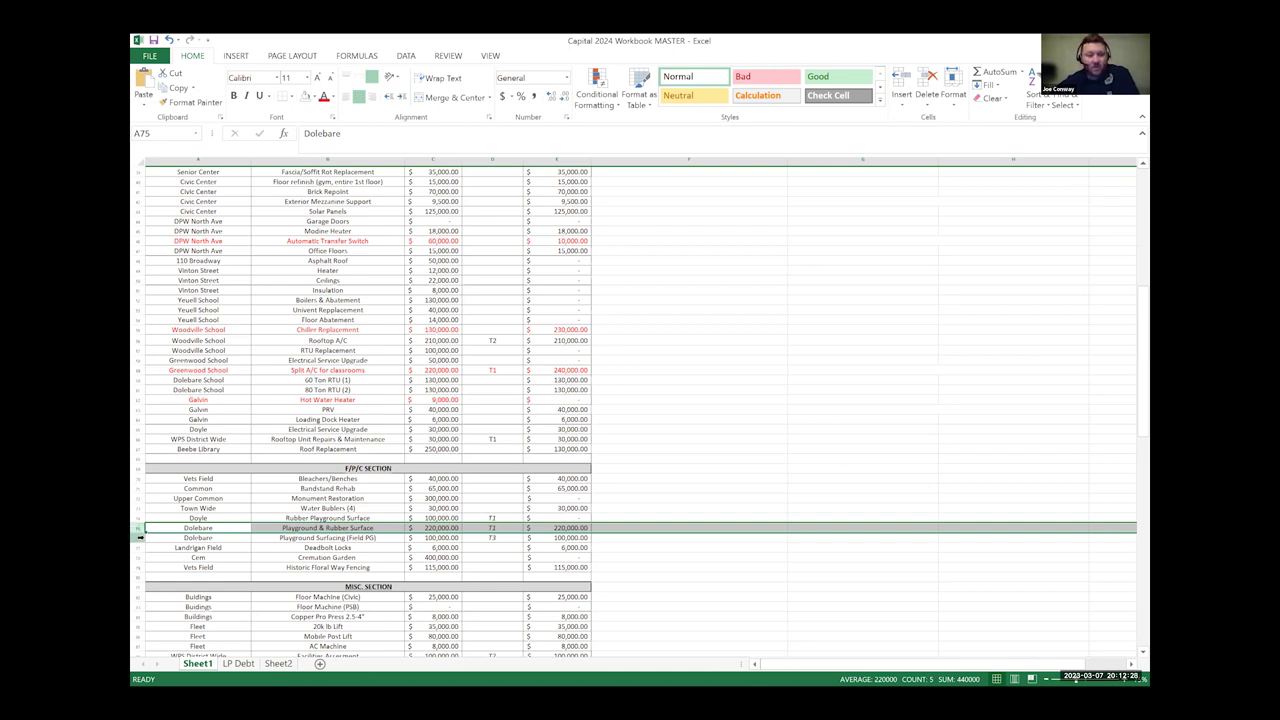
pyautogui.click(140, 538)
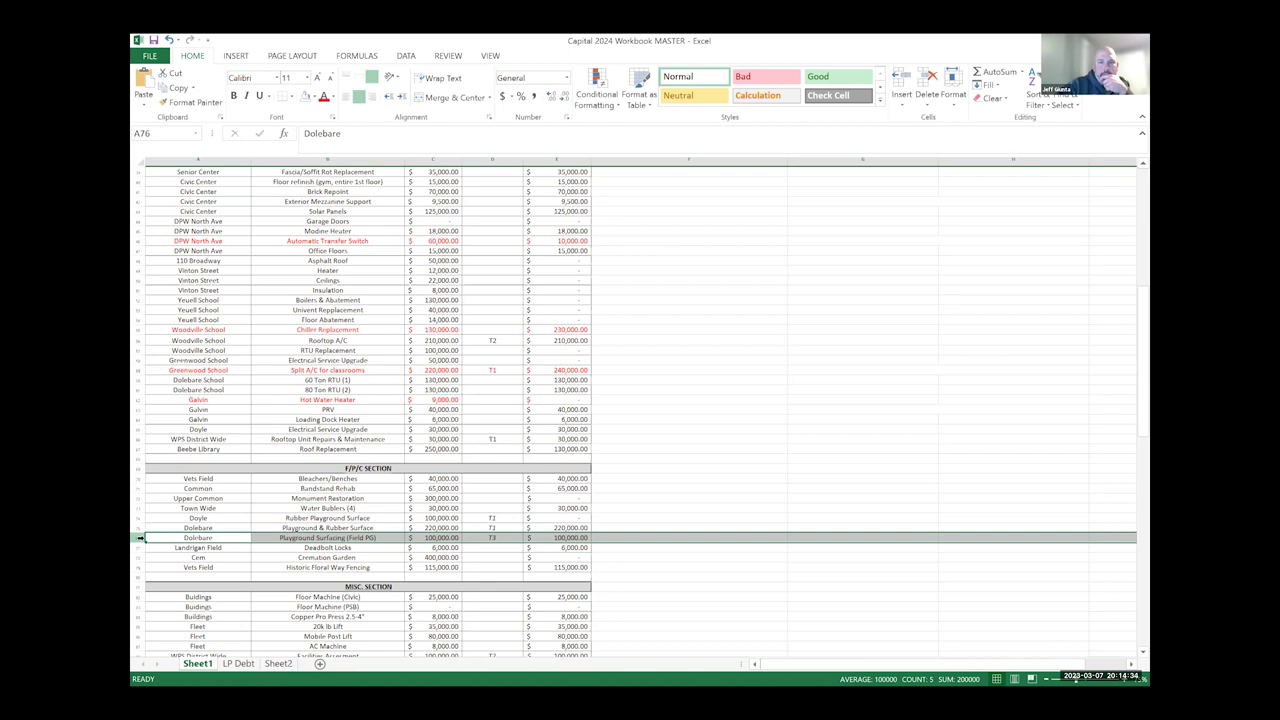
# - Remove "(Field PG)" from the Dolebare Playground Surfacing description in the F/P/C Section and save the workbook
pyautogui.click(370, 539)
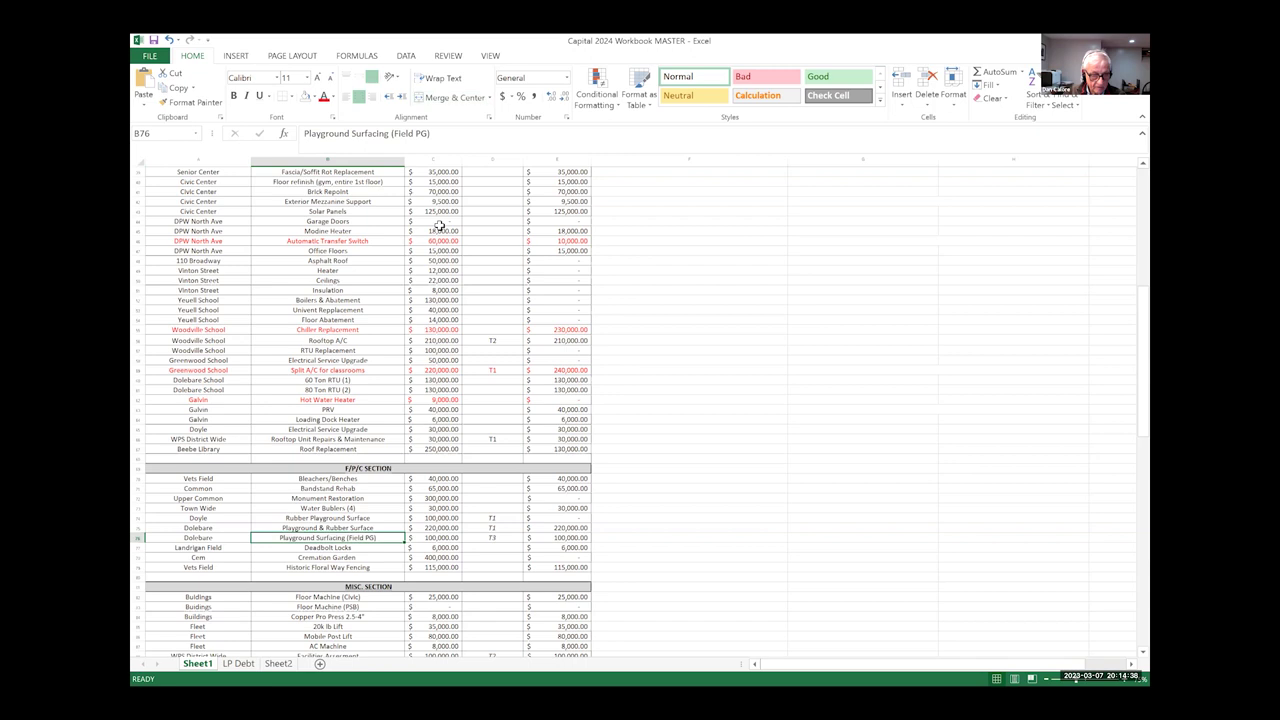
pyautogui.click(437, 132)
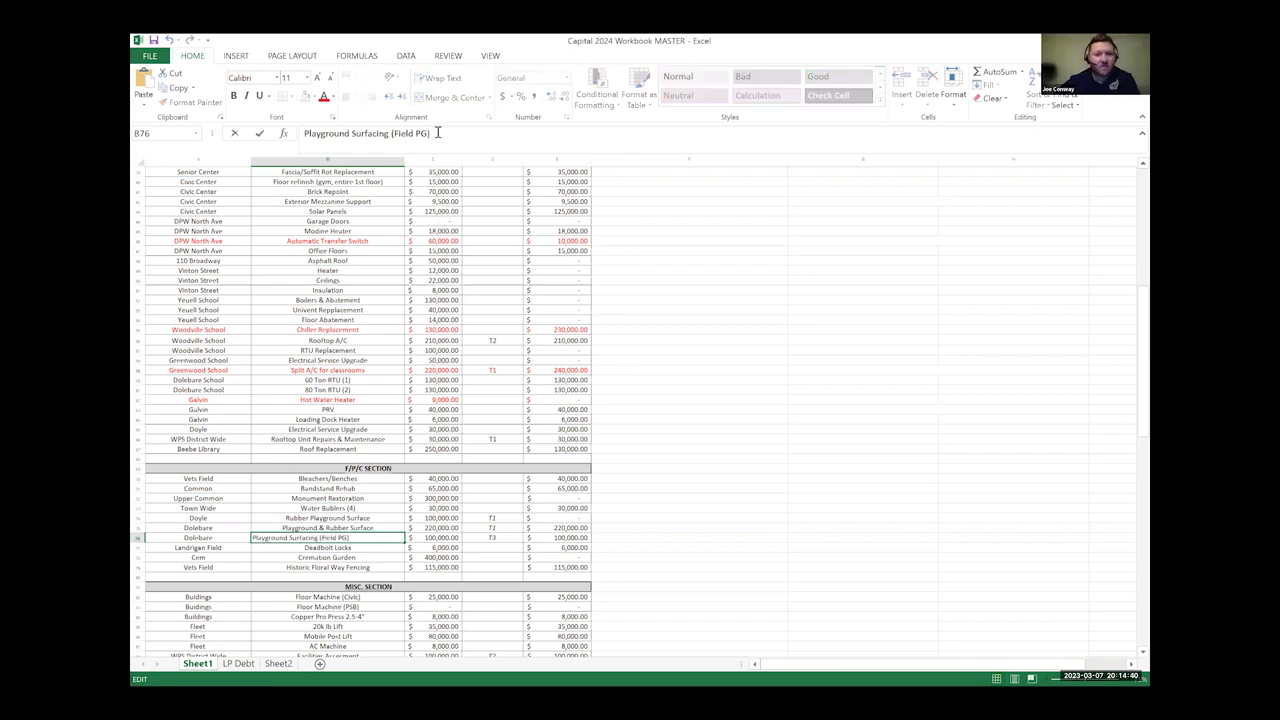
pyautogui.press('BackSpace')
pyautogui.press('BackSpace')
pyautogui.press('BackSpace')
pyautogui.press('BackSpace')
pyautogui.press('BackSpace')
pyautogui.press('BackSpace')
pyautogui.press('BackSpace')
pyautogui.press('BackSpace')
pyautogui.press('BackSpace')
pyautogui.press('BackSpace')
pyautogui.click(723, 411)
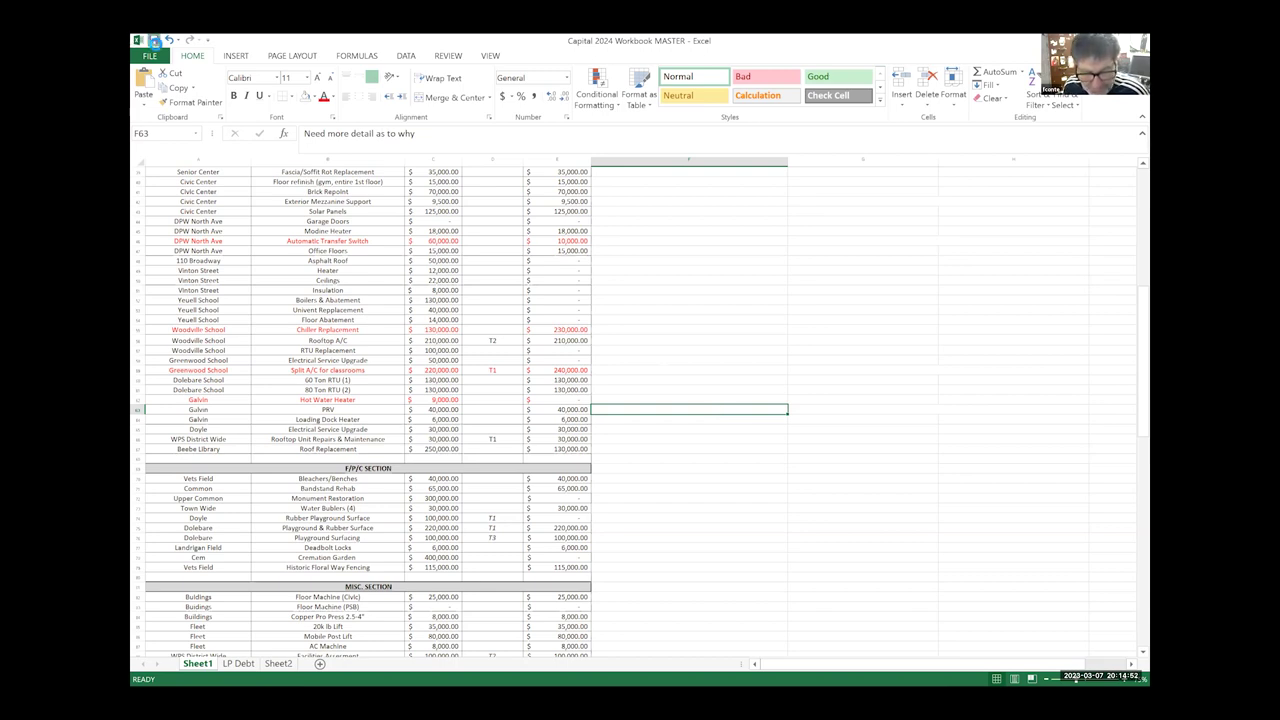
pyautogui.click(155, 42)
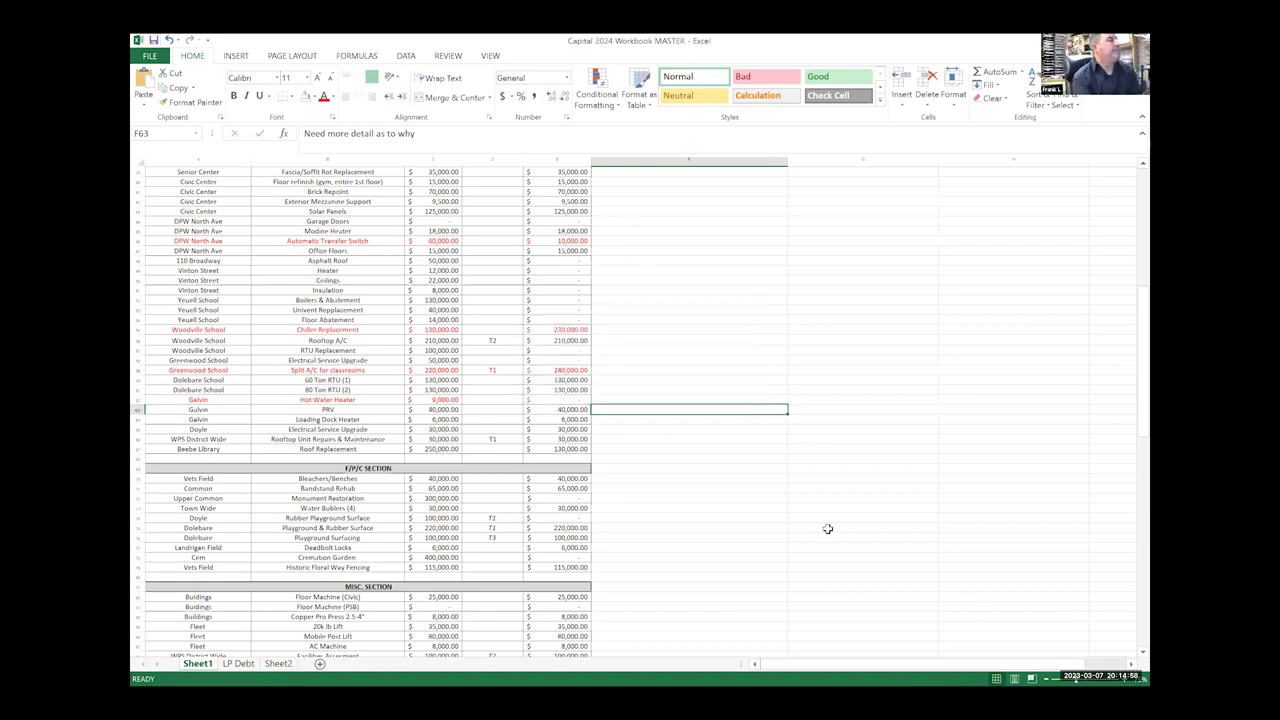
# - Review the Misc., IT, Sewer and Water sections and inspect the Vac Truck's recommended amount in the Sewer Division
pyautogui.scroll(-8, 734, 508)
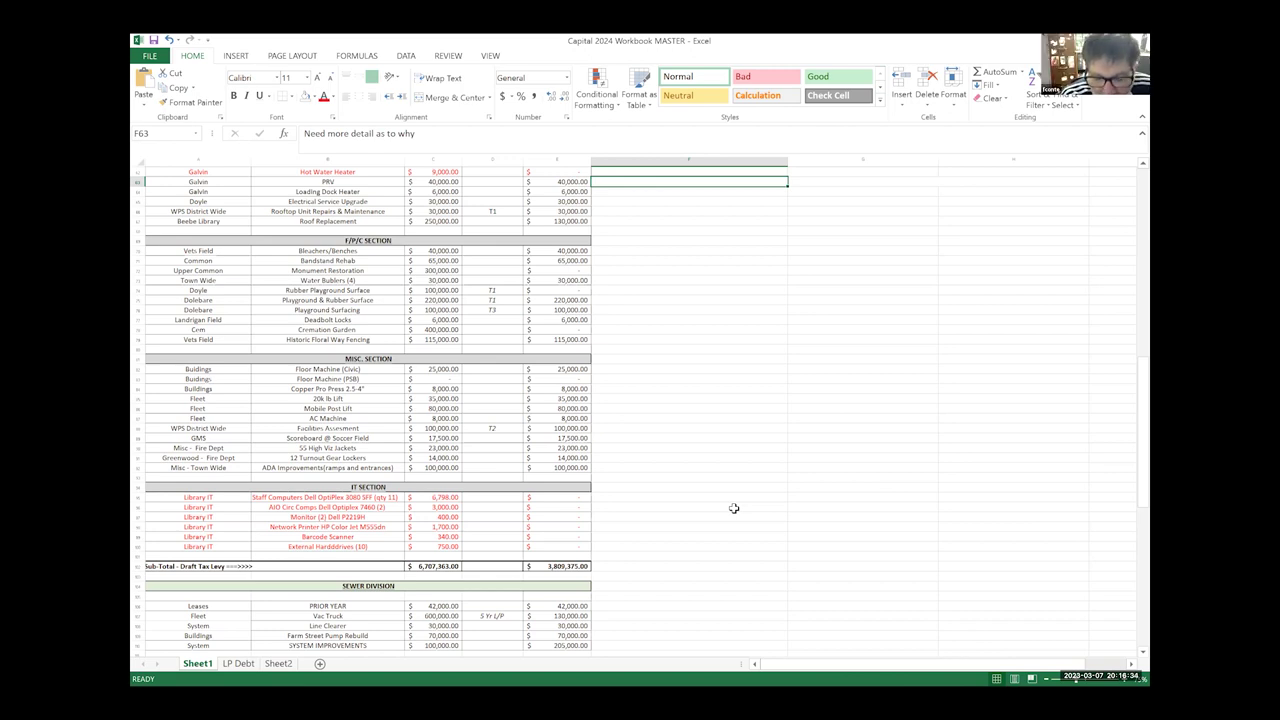
pyautogui.scroll(-5, 733, 508)
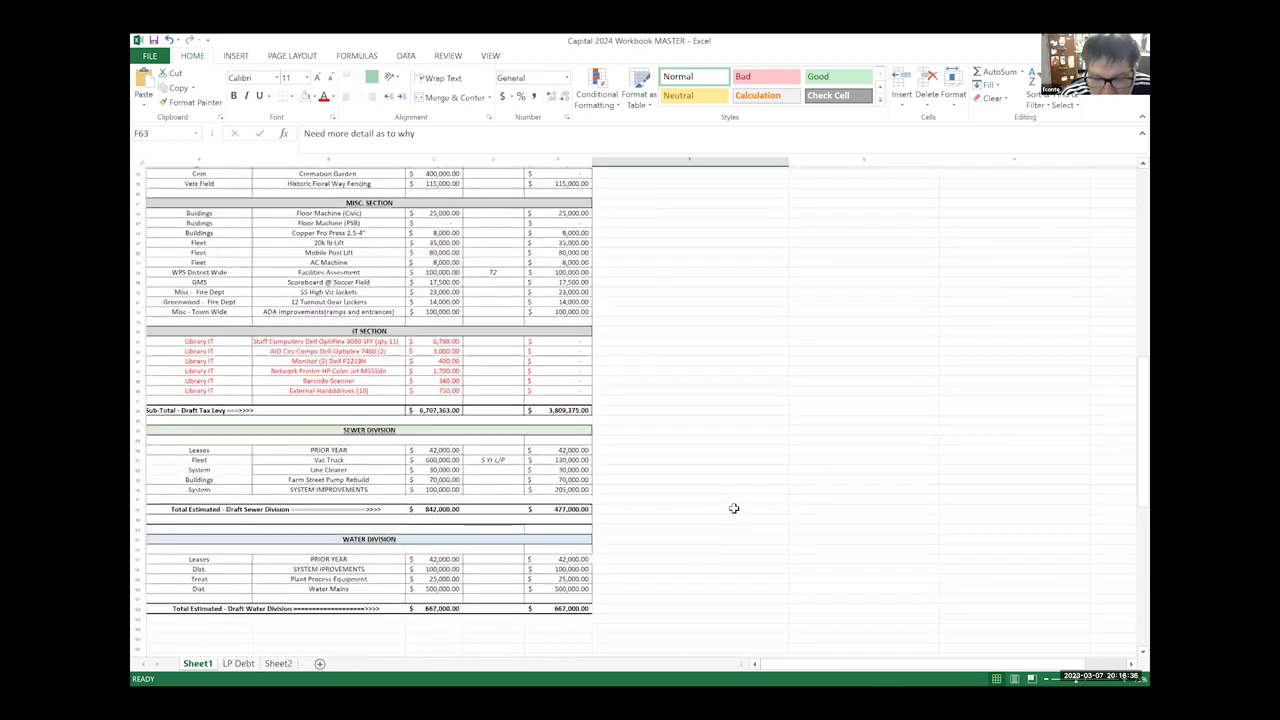
pyautogui.scroll(-1, 733, 508)
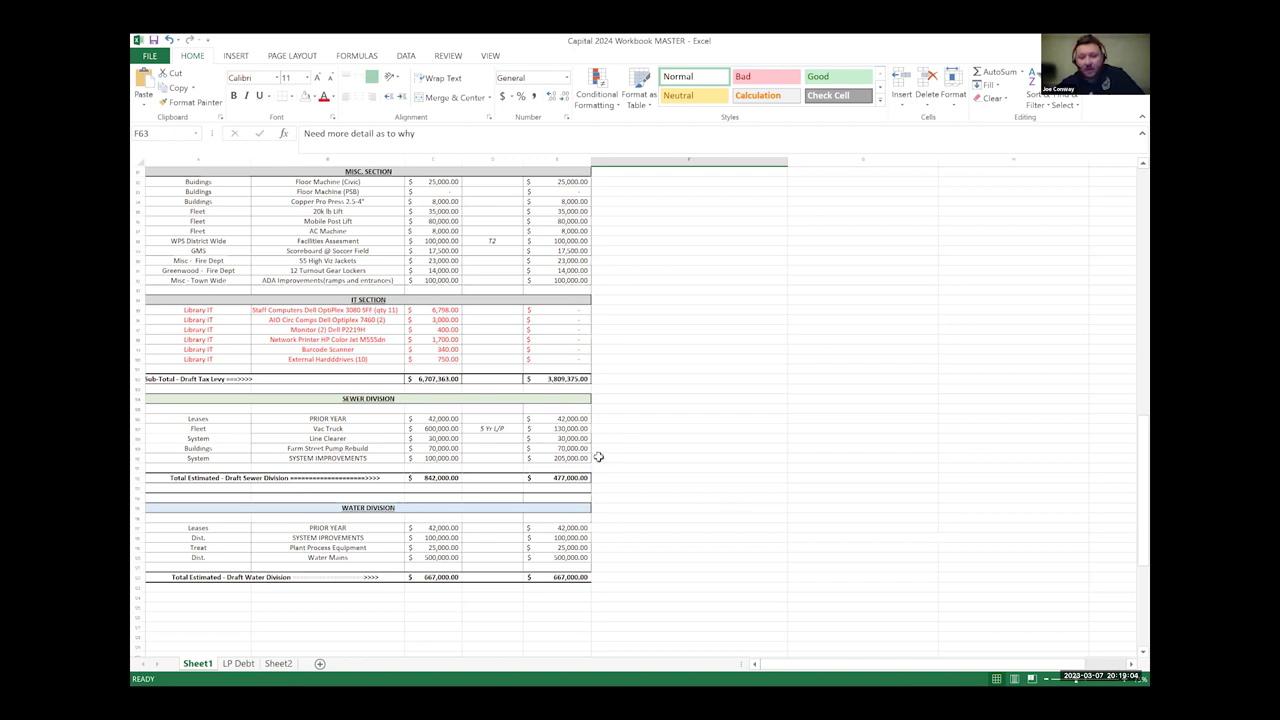
pyautogui.click(554, 428)
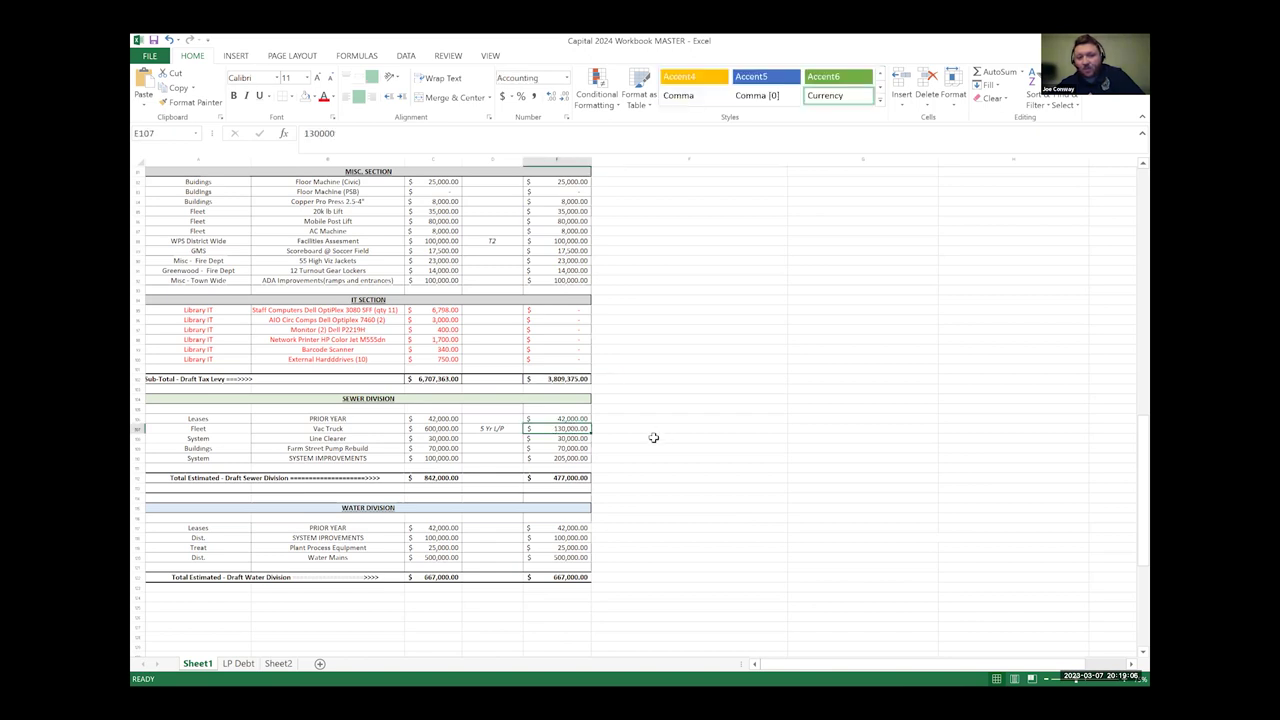